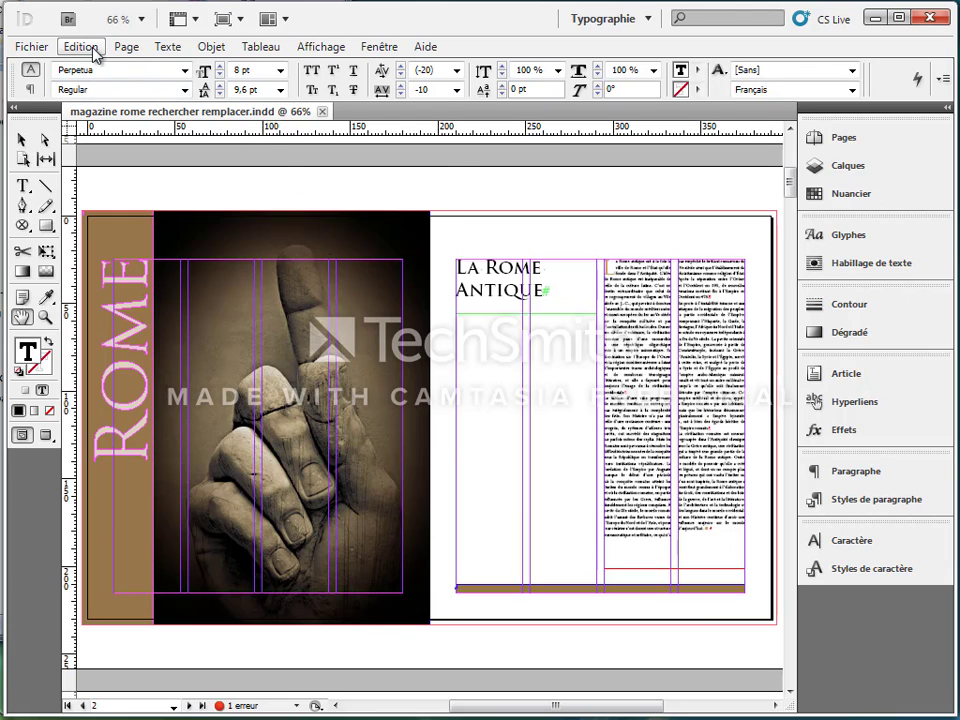
Set up a text find/replace of "histoire" with "HISTOIRE", limited to the current document
click(79, 47)
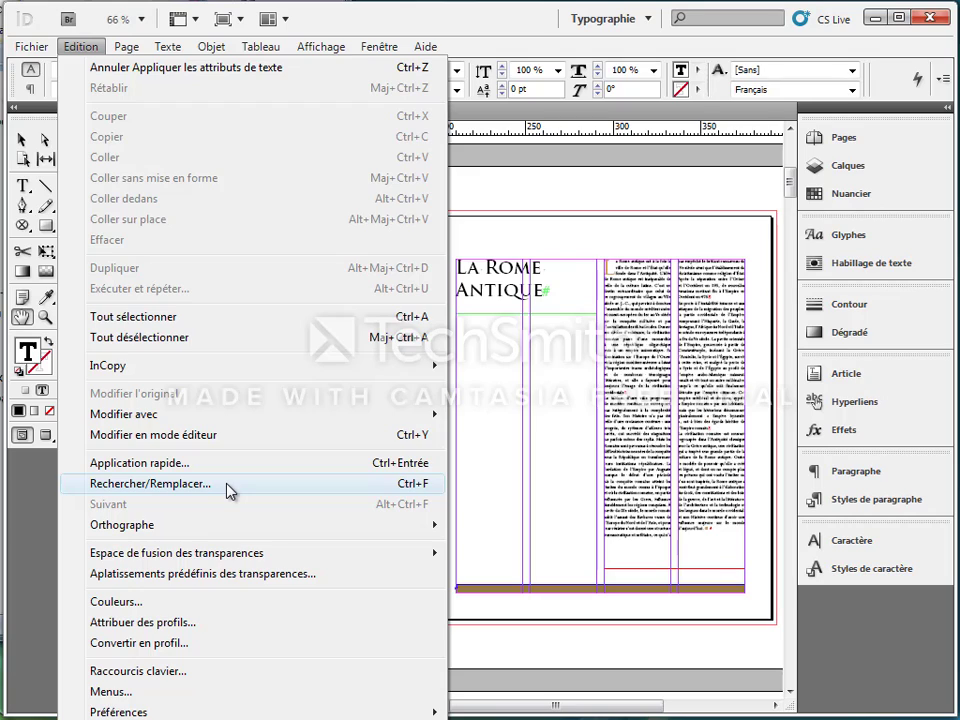
click(422, 490)
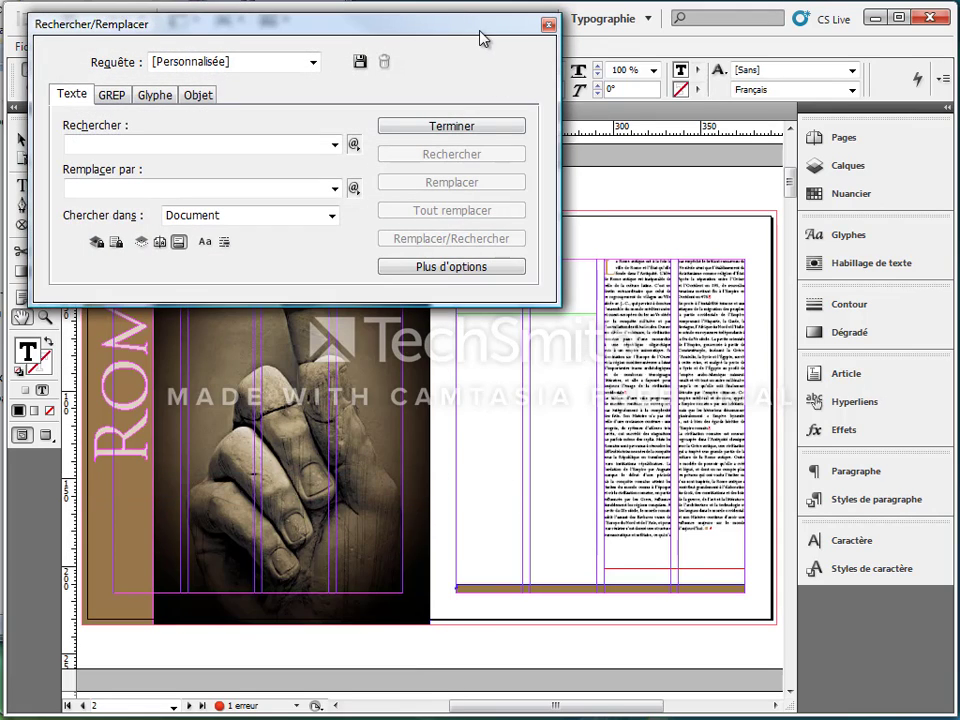
drag(481, 38, 693, 175)
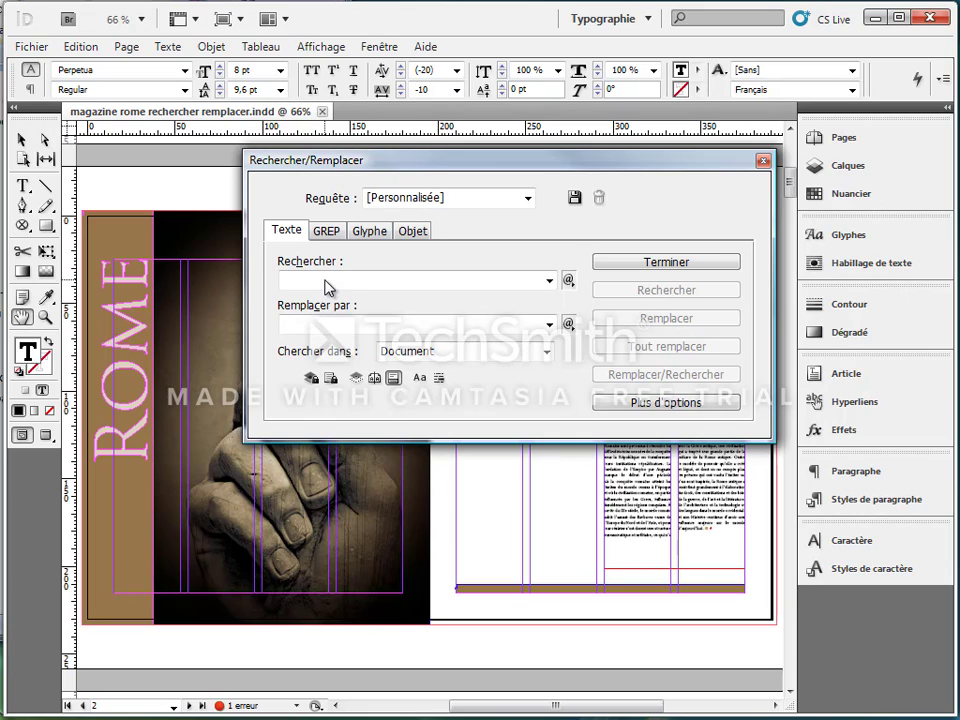
text(histoire)
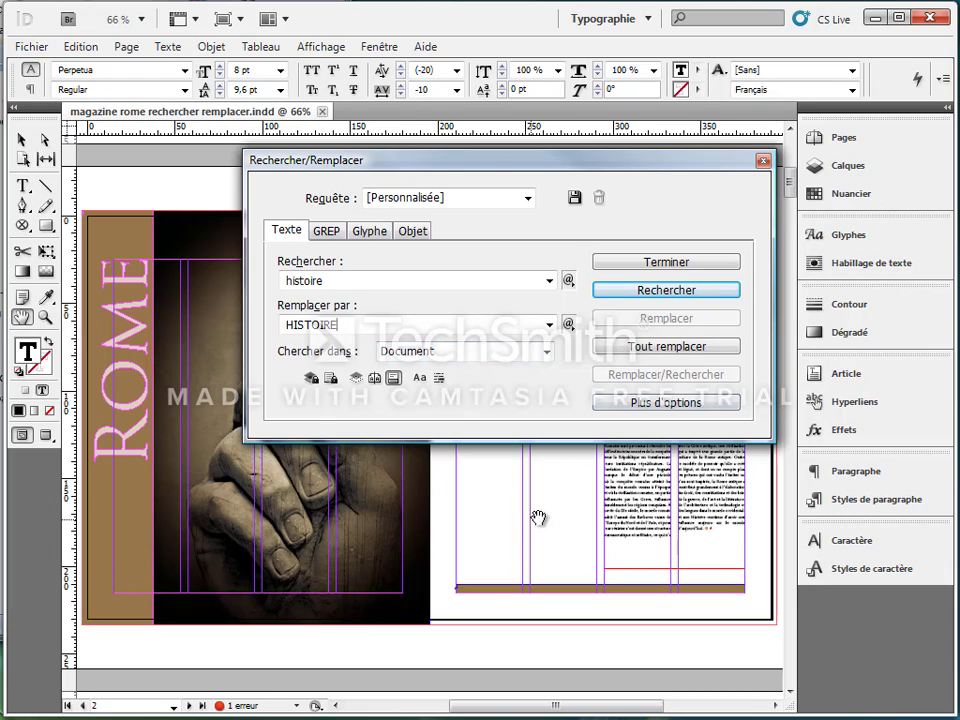
click(547, 353)
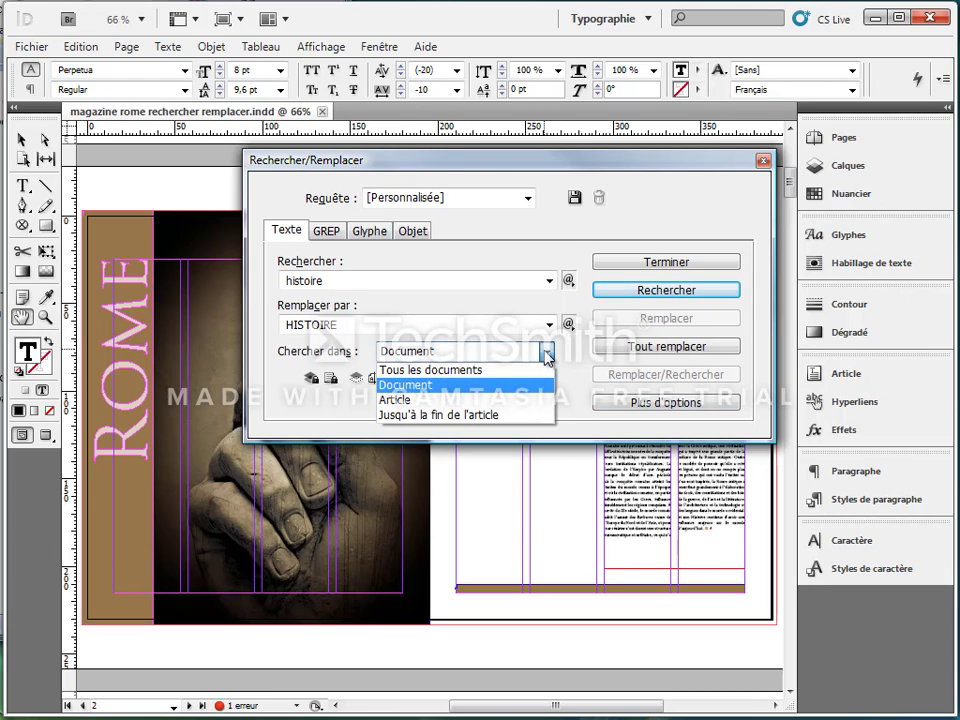
click(430, 386)
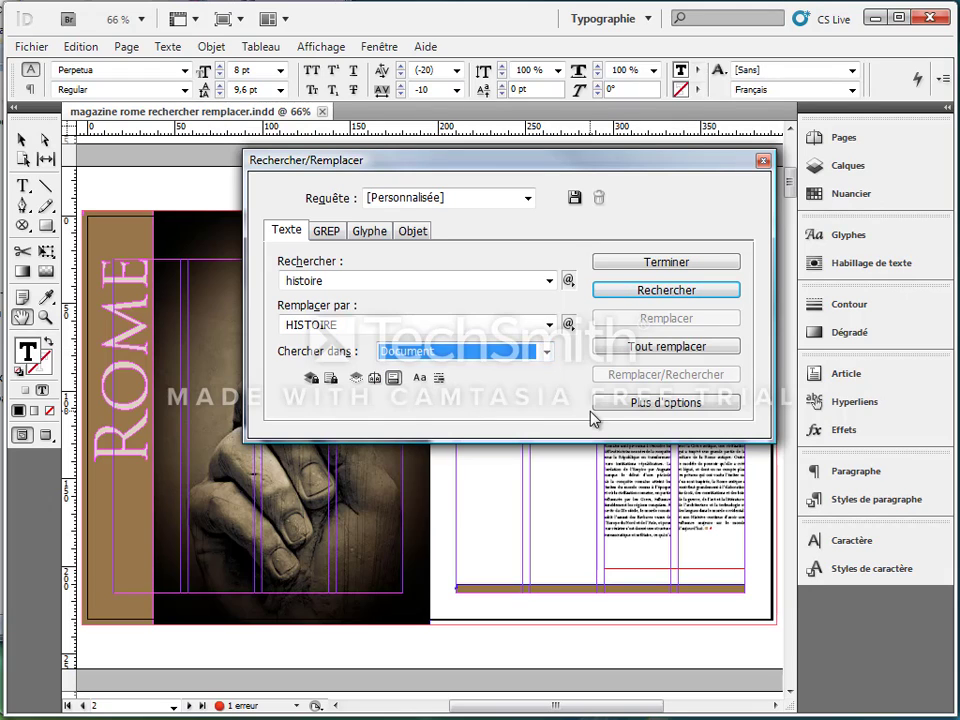
Search for "histoire", skipping the first two matches to reach the one in the Hannibal caption on page 17
click(660, 292)
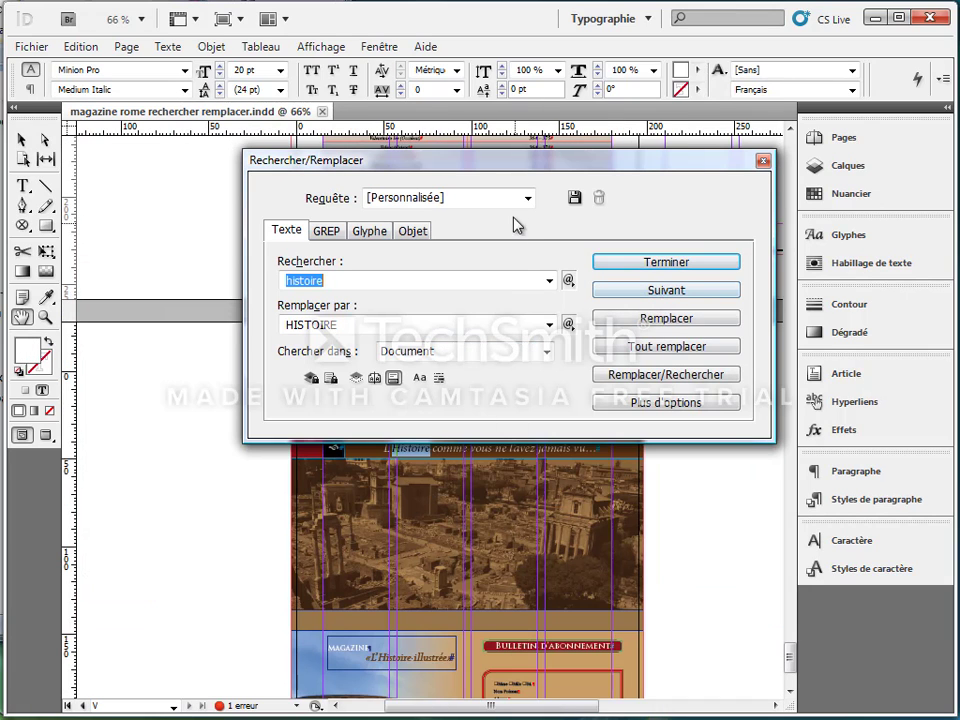
drag(525, 161, 527, 111)
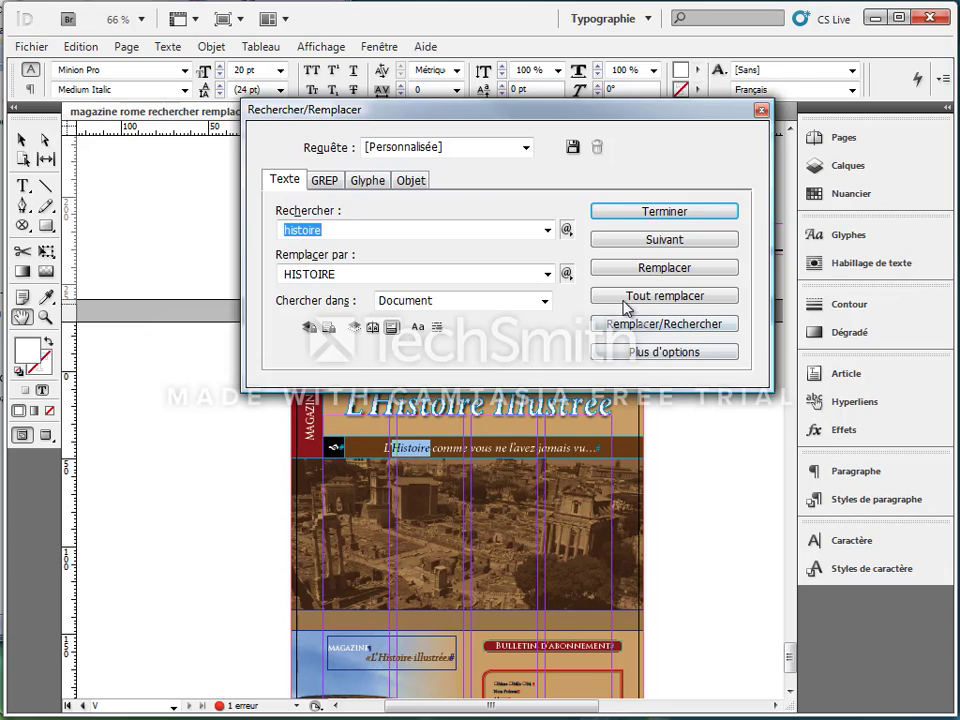
click(656, 246)
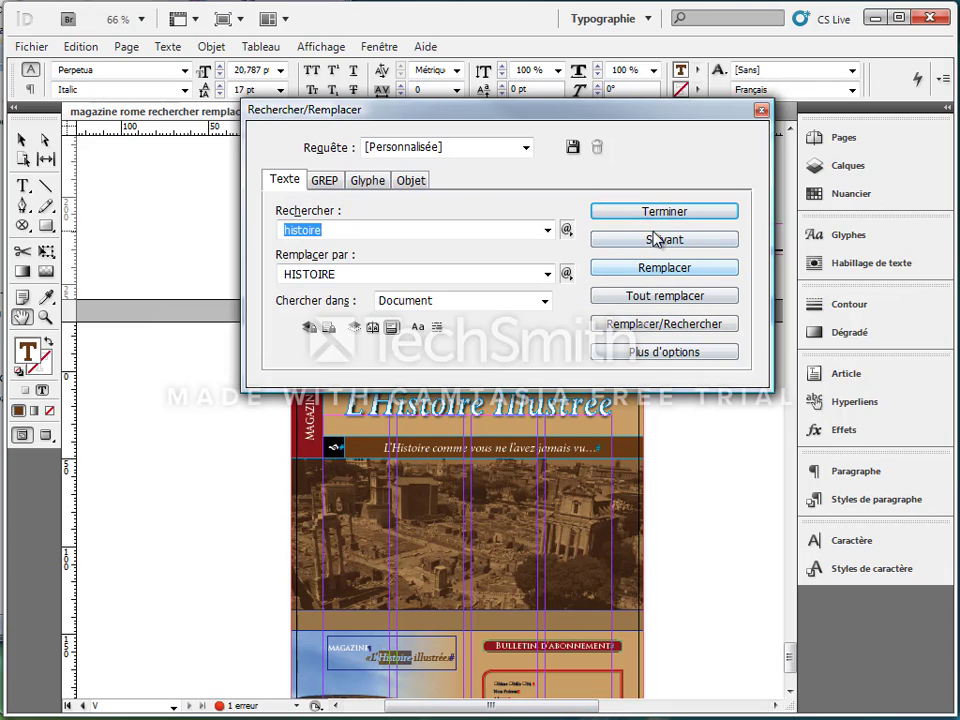
click(652, 241)
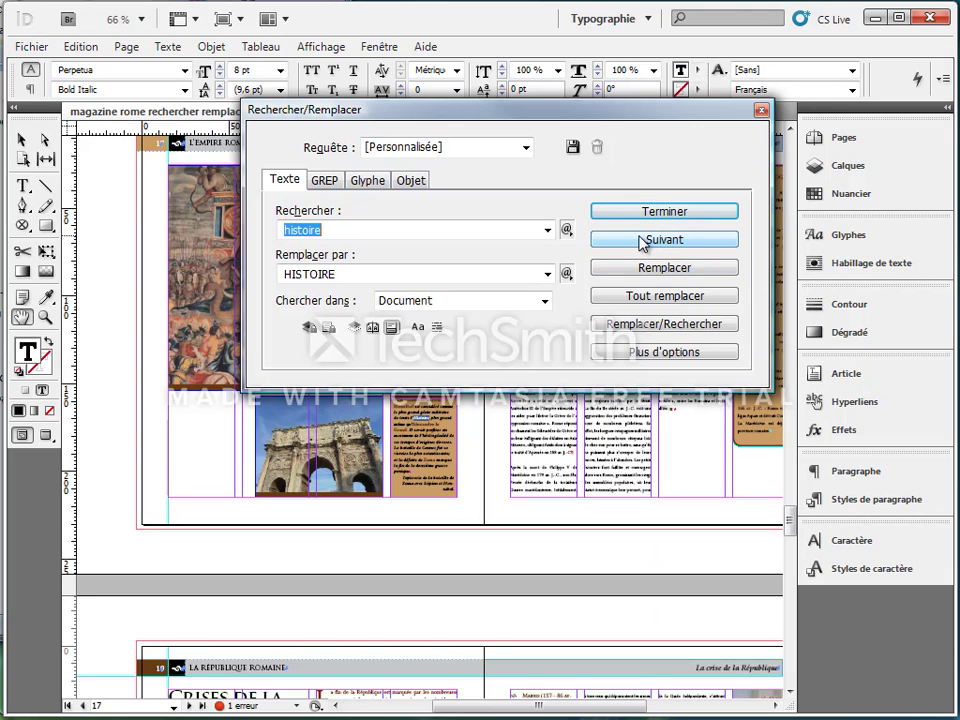
Replace the found "Histoire" in the Hannibal caption with "HISTOIRE"
mouse_move(570, 116)
mouse_down()
mouse_move(518, 160)
mouse_move(573, 124)
mouse_up()
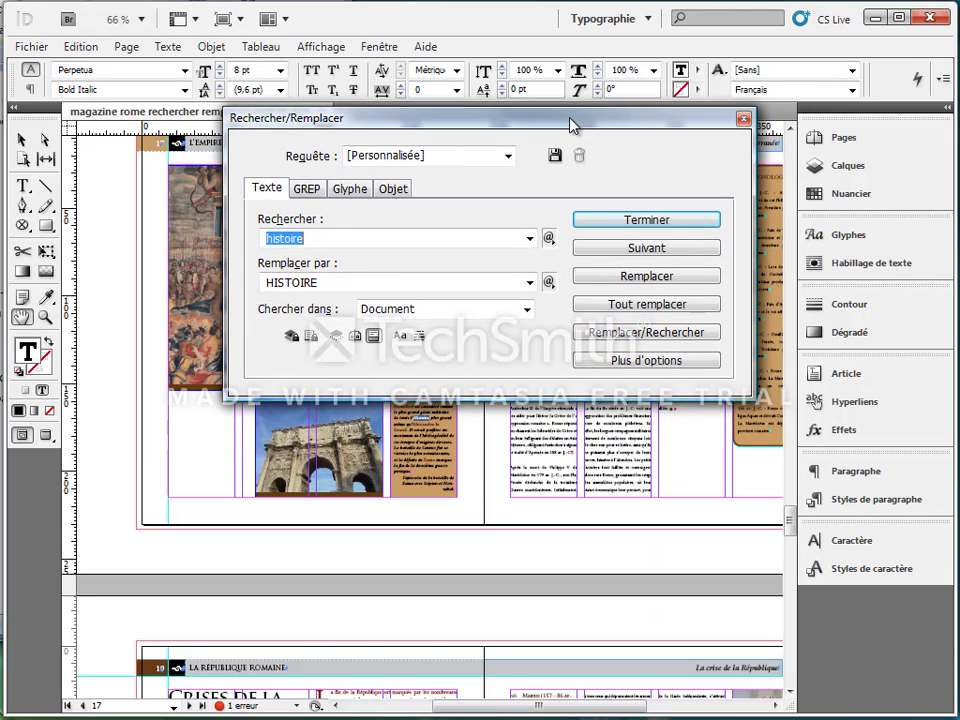
key(ctrl+=)
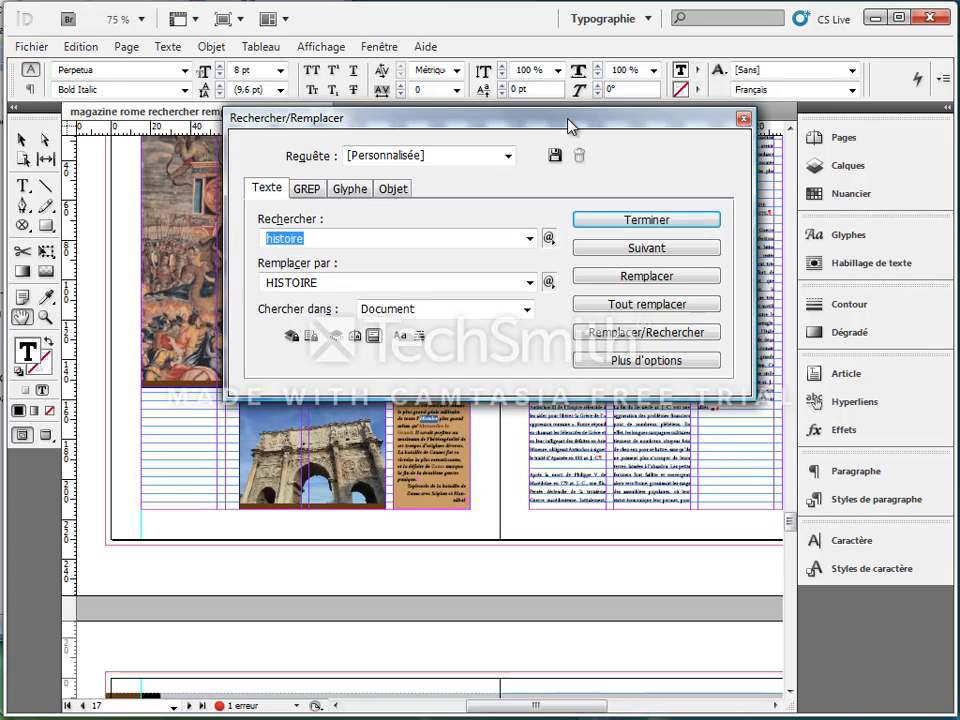
key(ctrl+=)
key(ctrl+=)
key(ctrl+=)
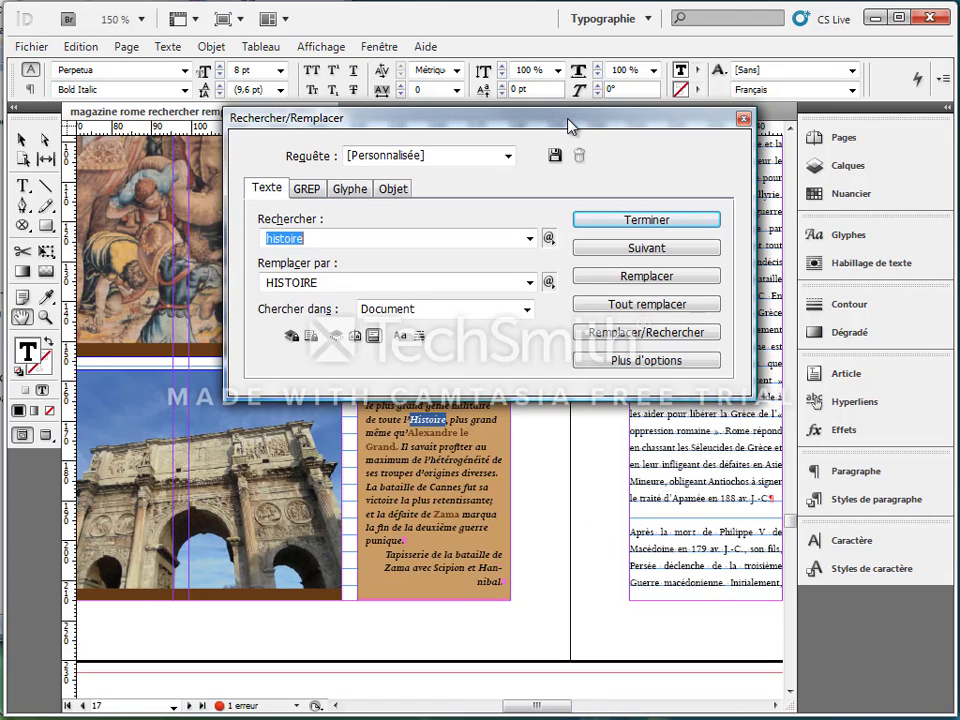
key(ctrl+=)
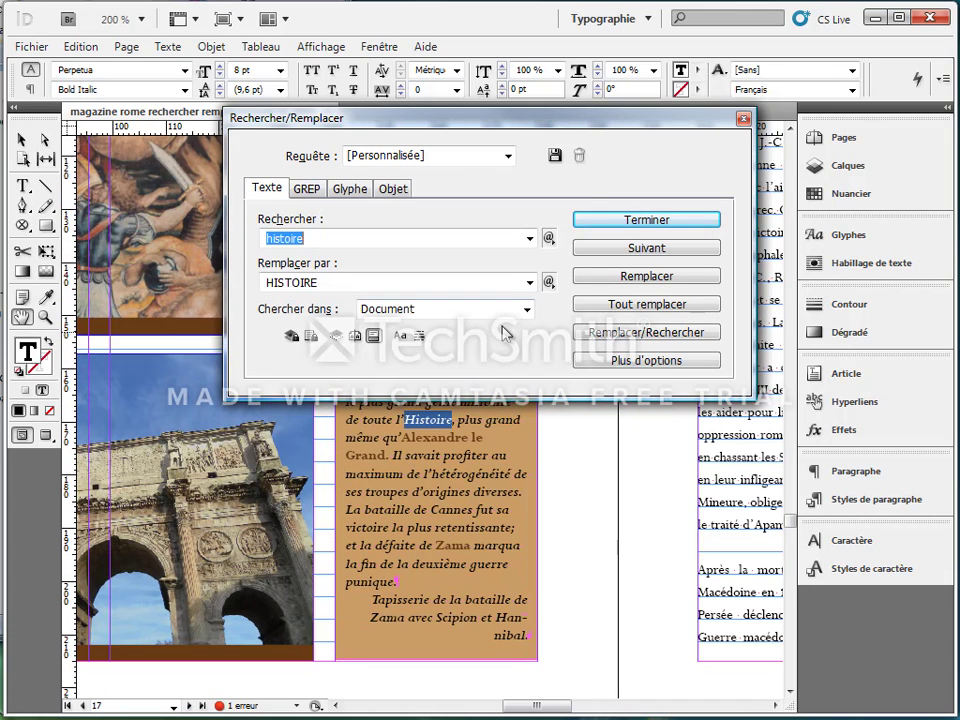
drag(560, 121, 566, 88)
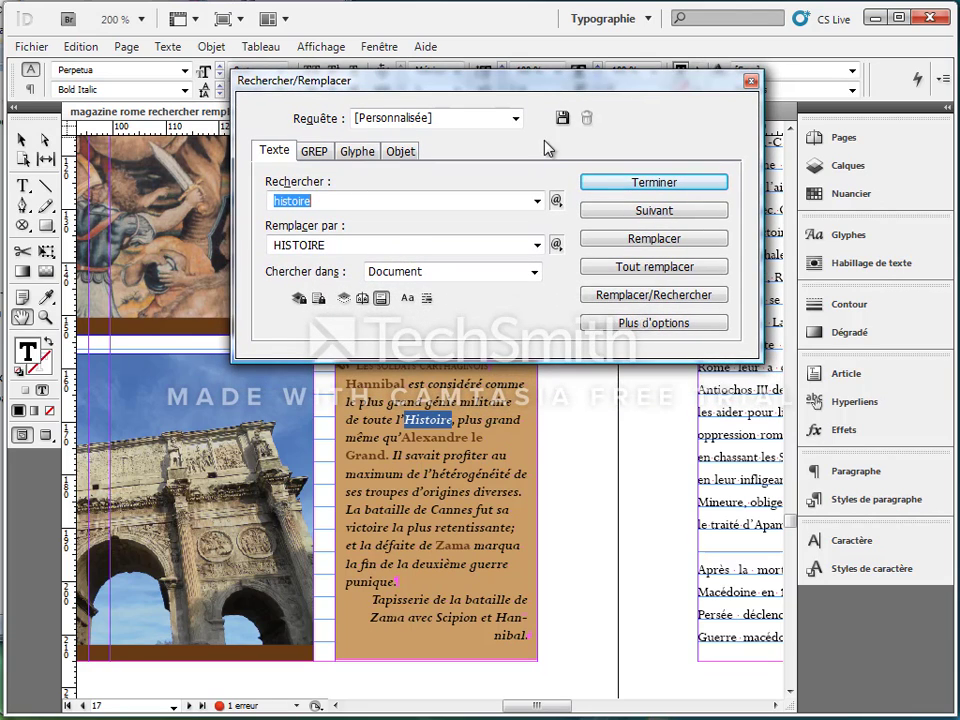
click(617, 242)
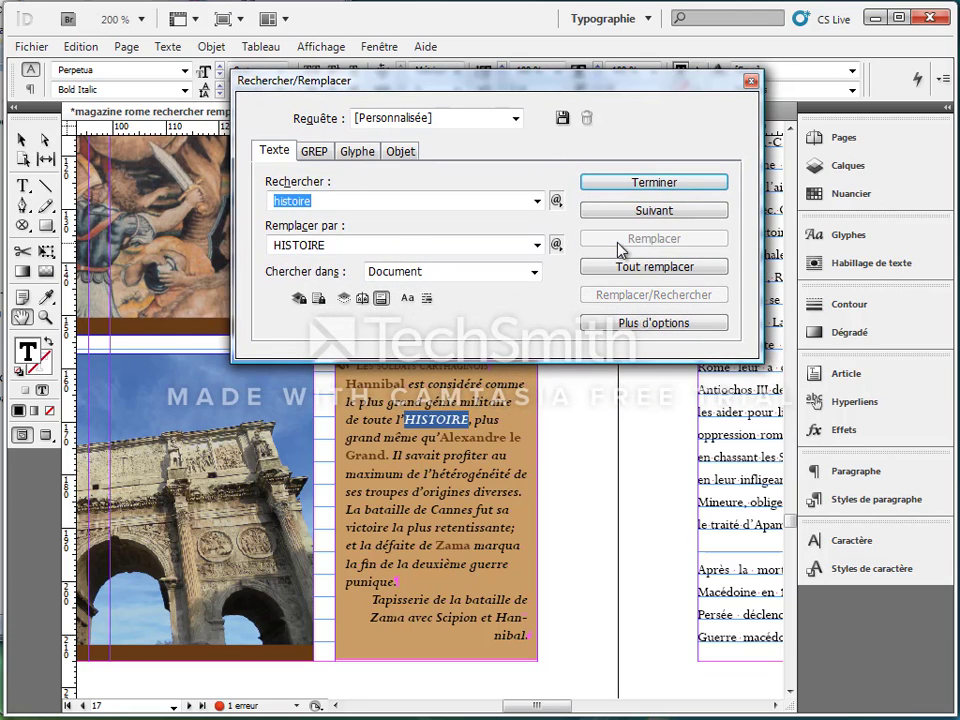
Find and replace two occurrences of "Histoire" on page 7 and two on page 8 with "HISTOIRE", one at a time
click(630, 210)
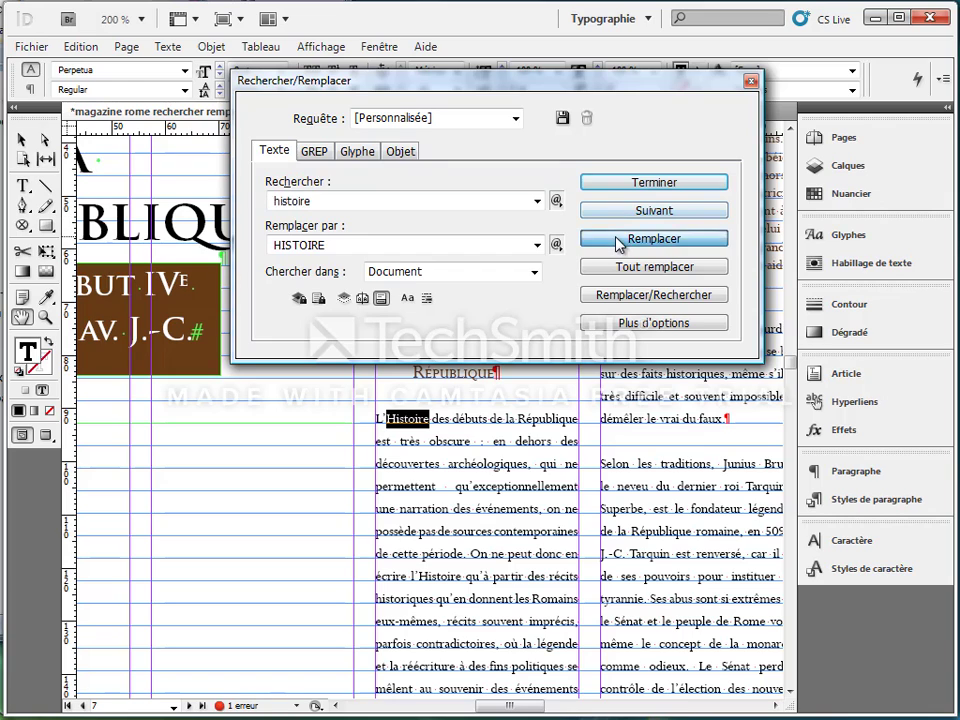
click(620, 242)
click(636, 211)
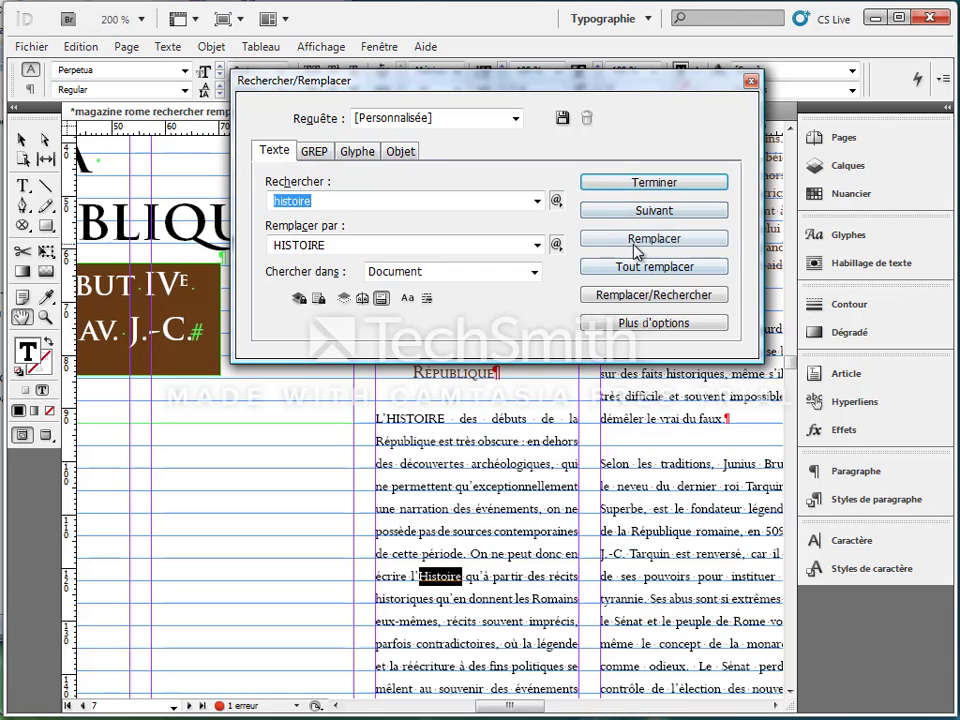
click(622, 247)
click(650, 212)
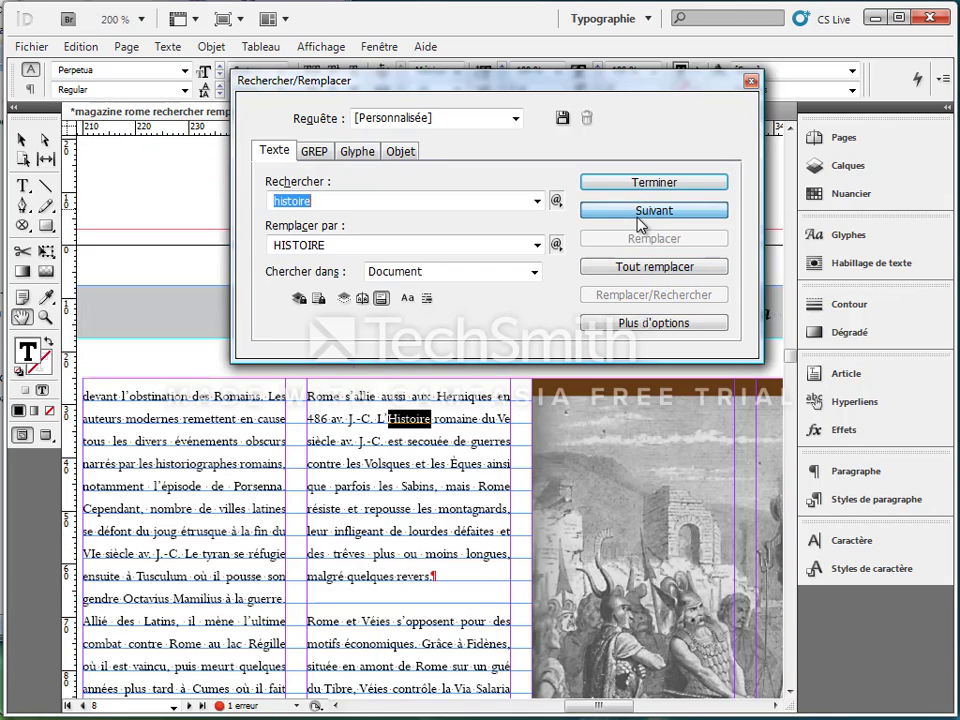
click(598, 244)
click(648, 211)
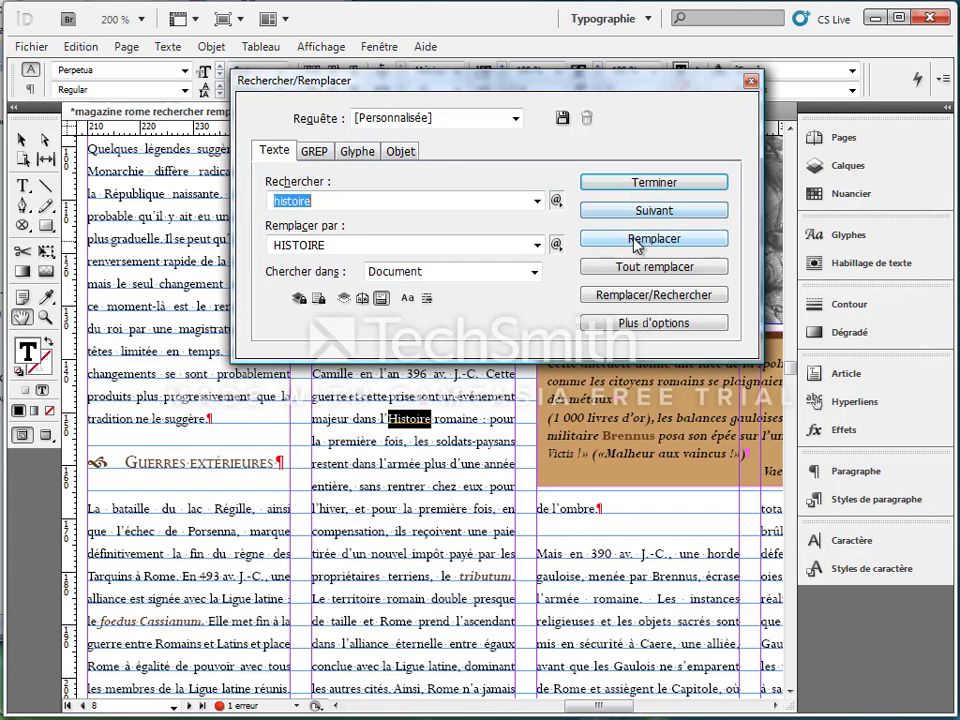
click(633, 247)
Replace the next matches on pages 11, 12, 13 and 15 with "HISTOIRE", leave the cover match untouched, and end the search
click(592, 214)
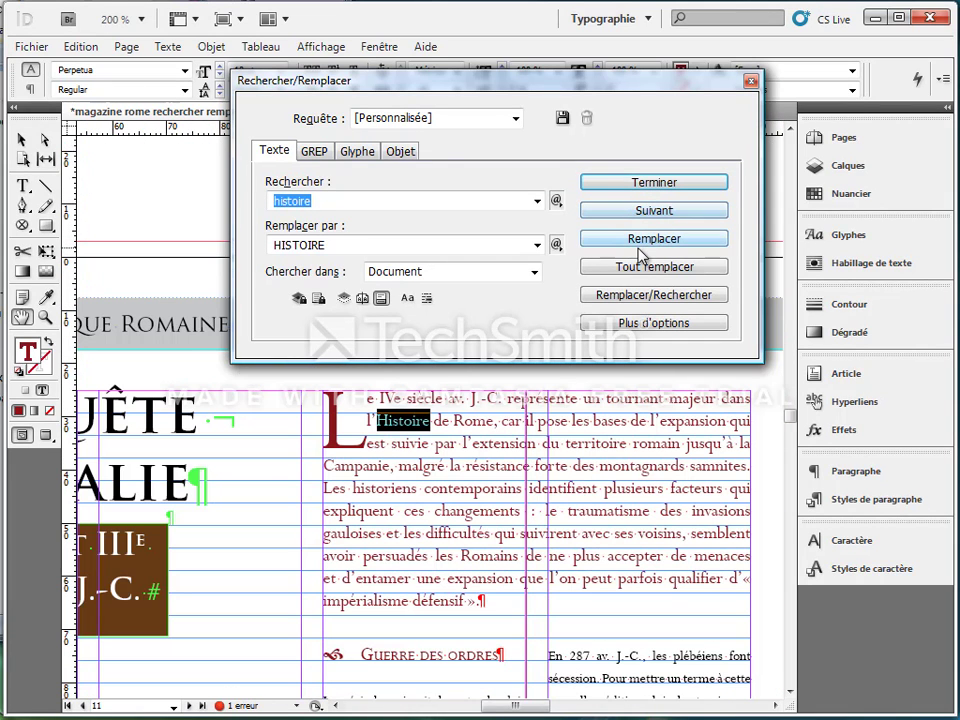
click(640, 244)
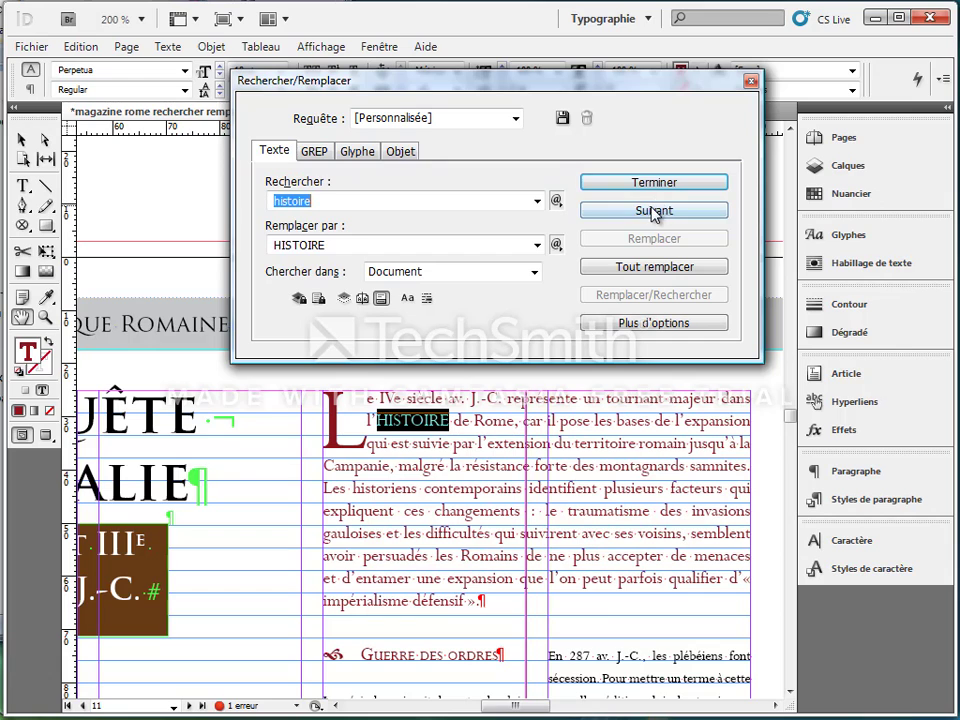
click(653, 213)
click(643, 238)
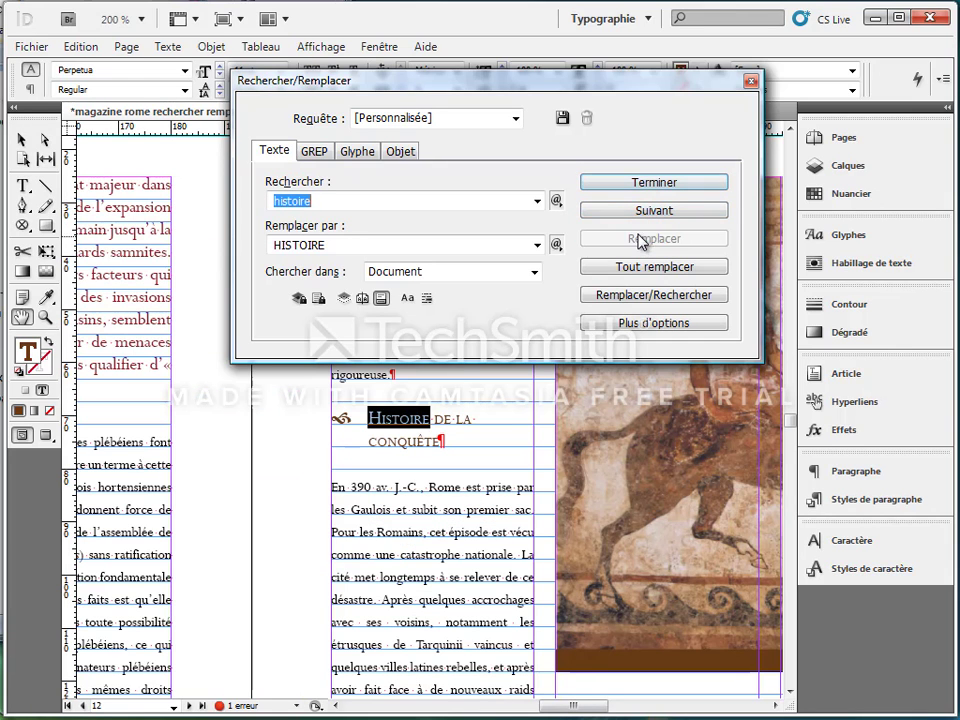
click(655, 214)
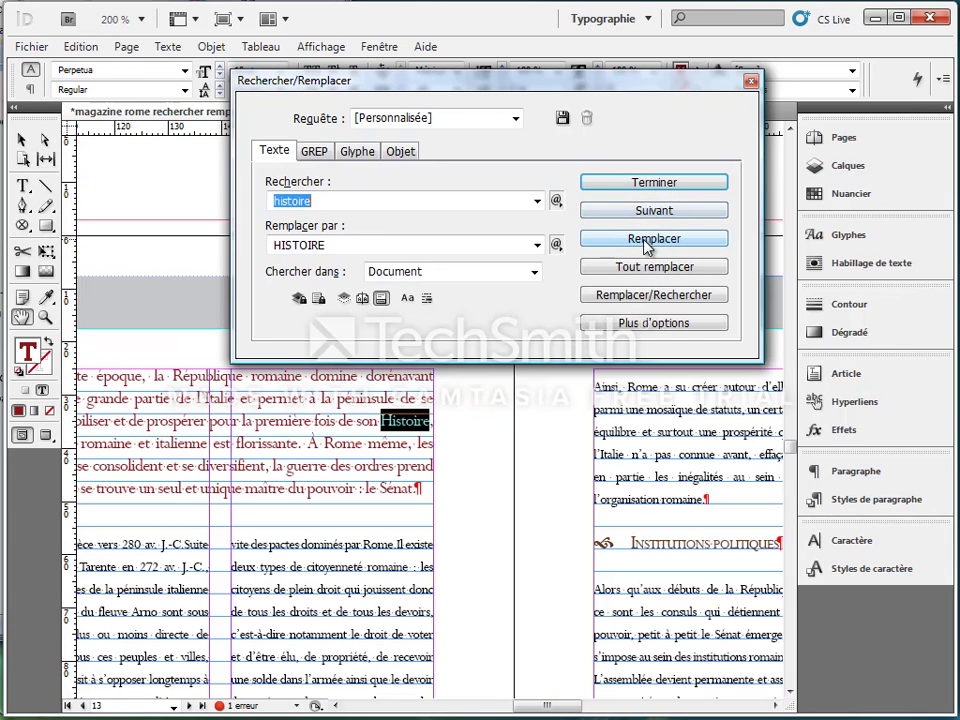
click(655, 240)
click(657, 213)
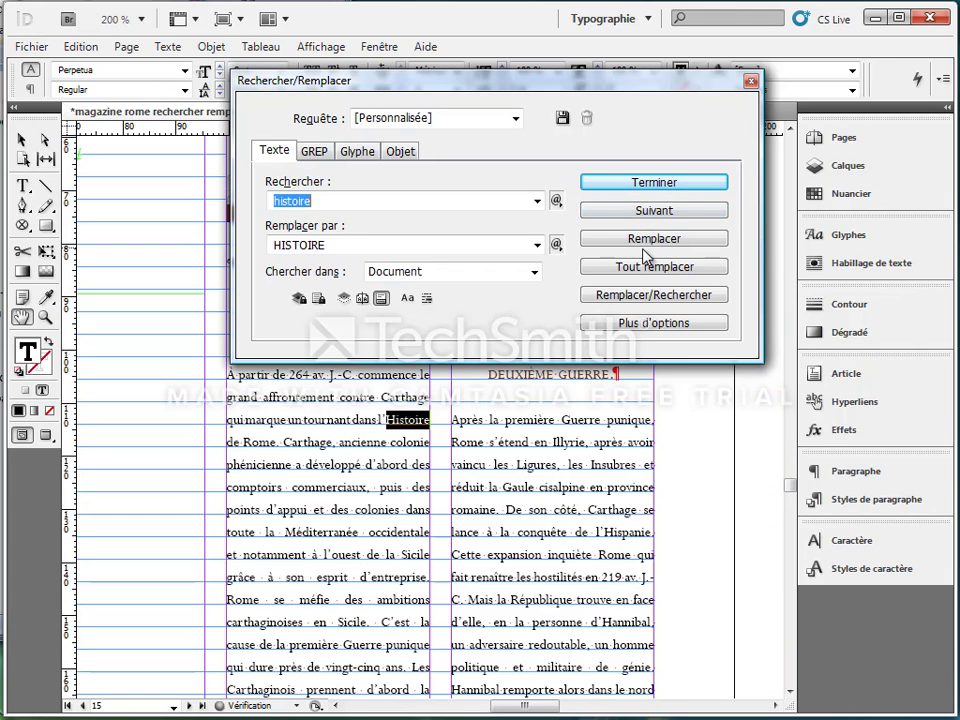
click(643, 238)
click(655, 212)
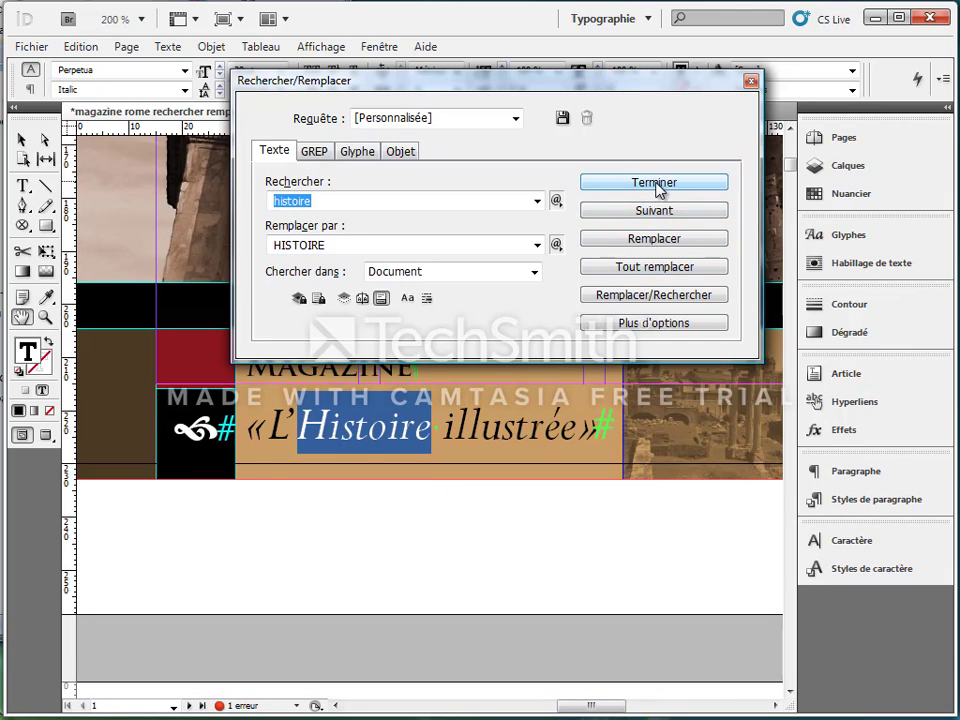
click(655, 183)
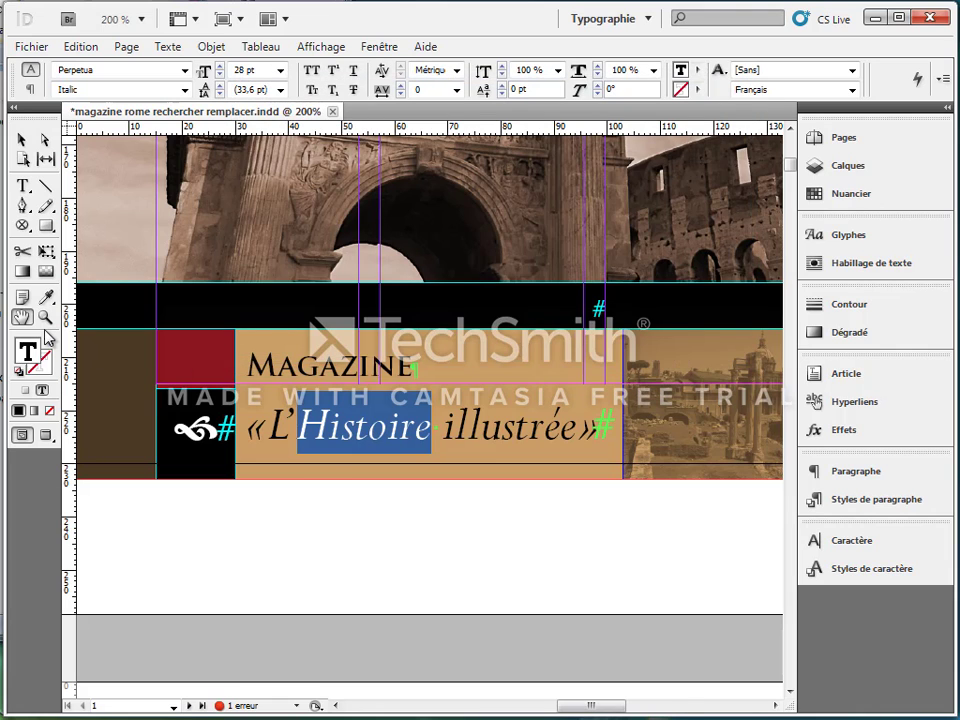
Insert two empty paragraphs after the first paragraph under the "Fondation de Rome" heading
key(ctrl+0)
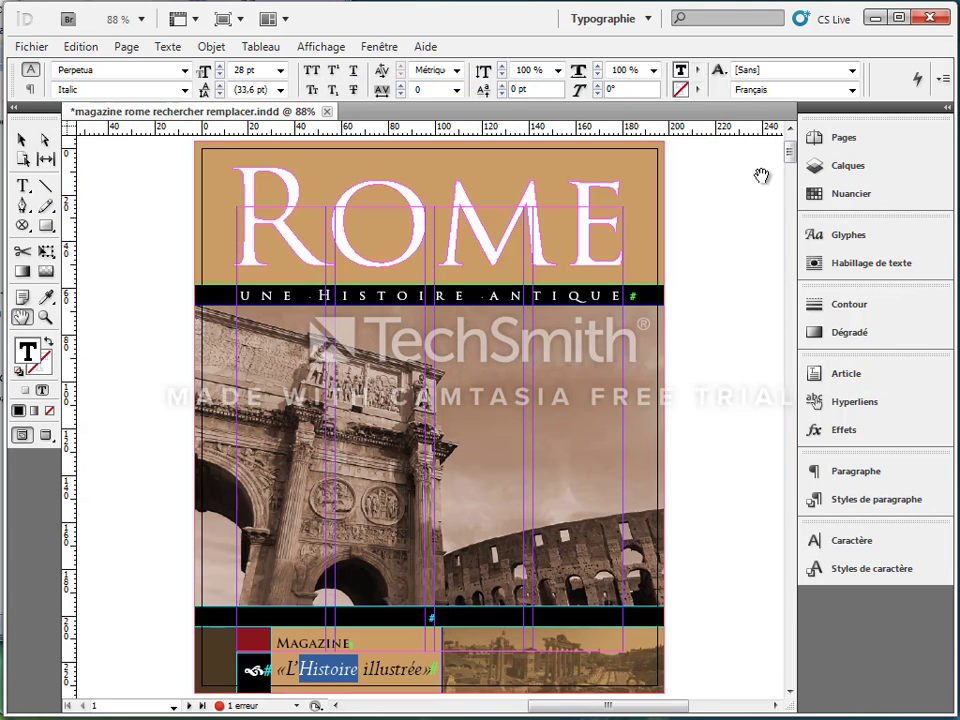
drag(791, 150, 797, 255)
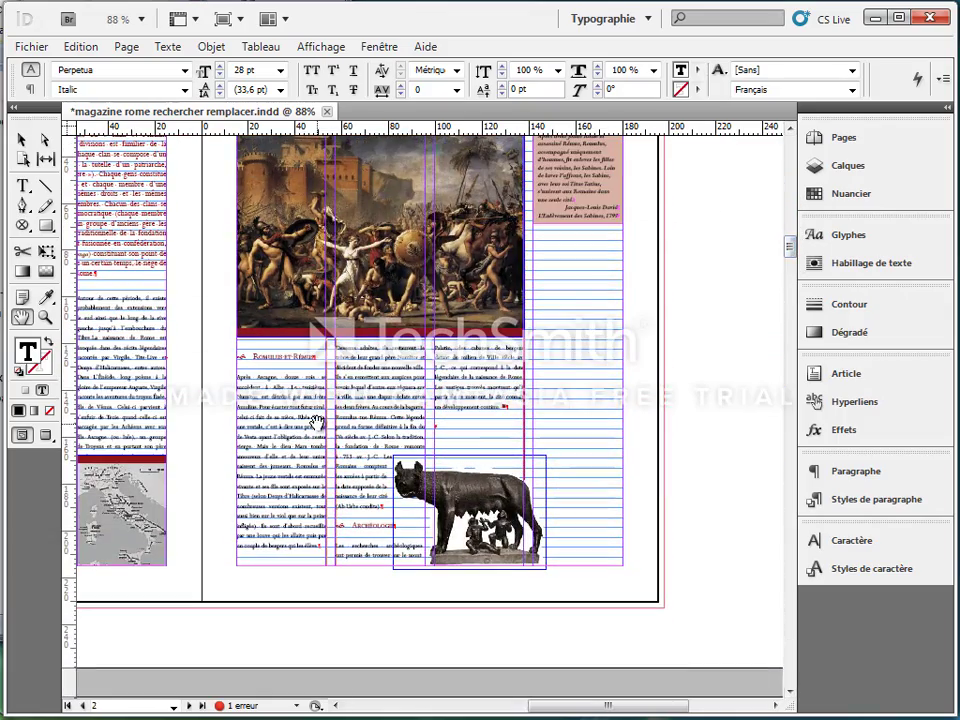
click(45, 317)
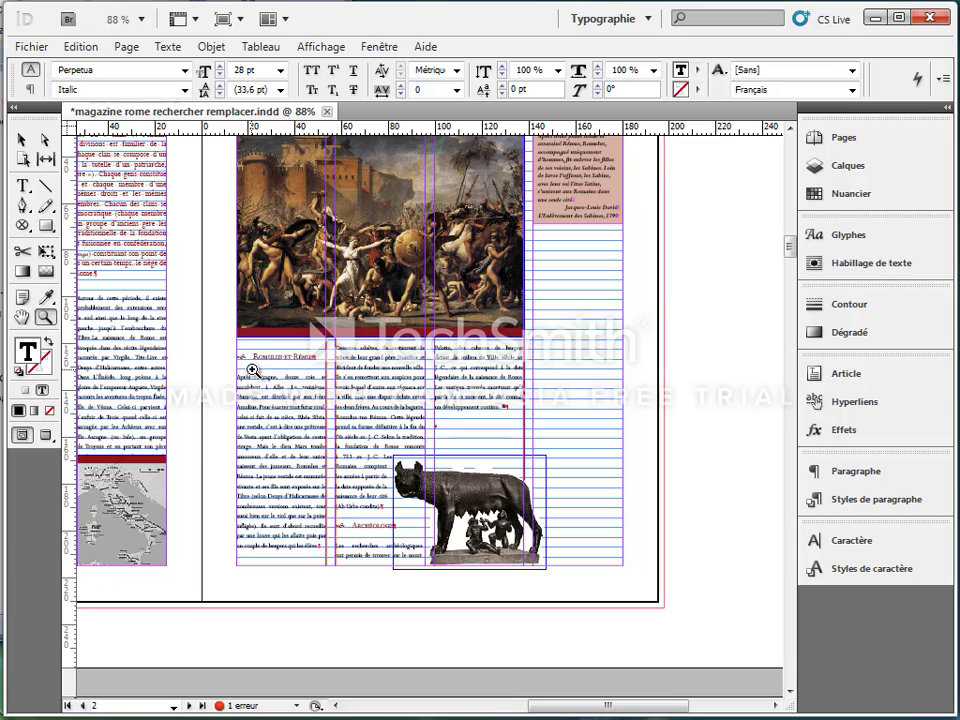
drag(568, 705, 510, 698)
click(22, 185)
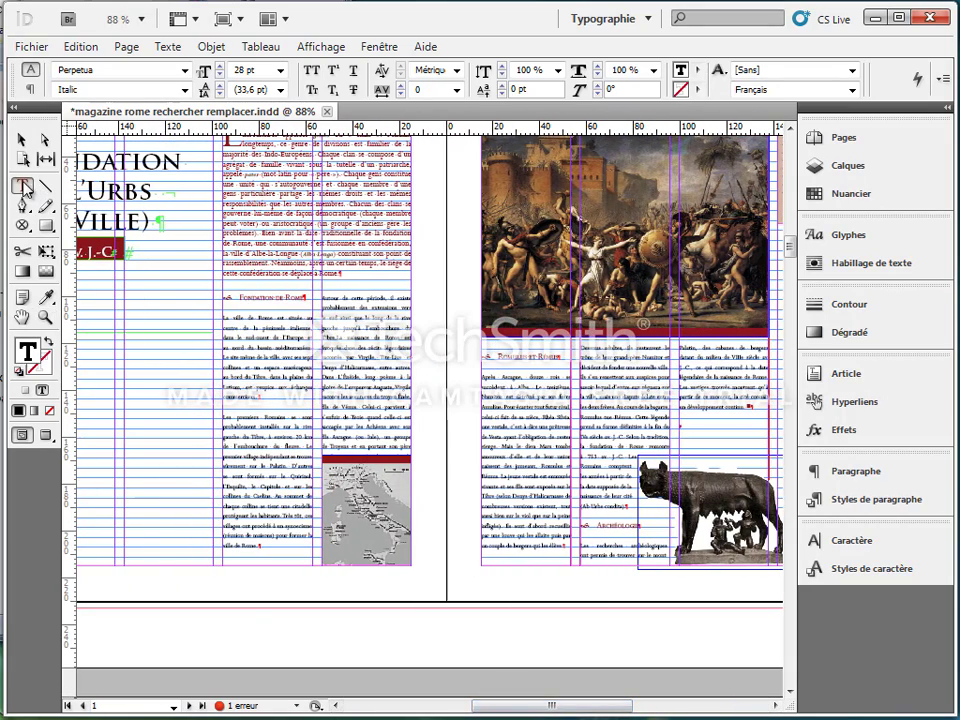
click(271, 396)
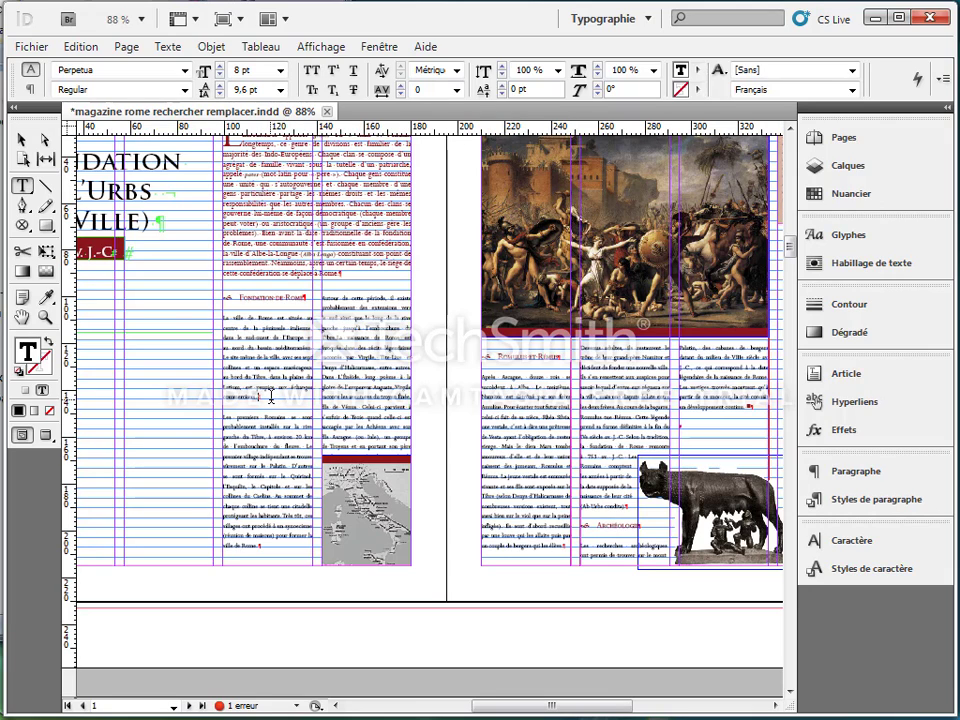
key(Return)
key(Return)
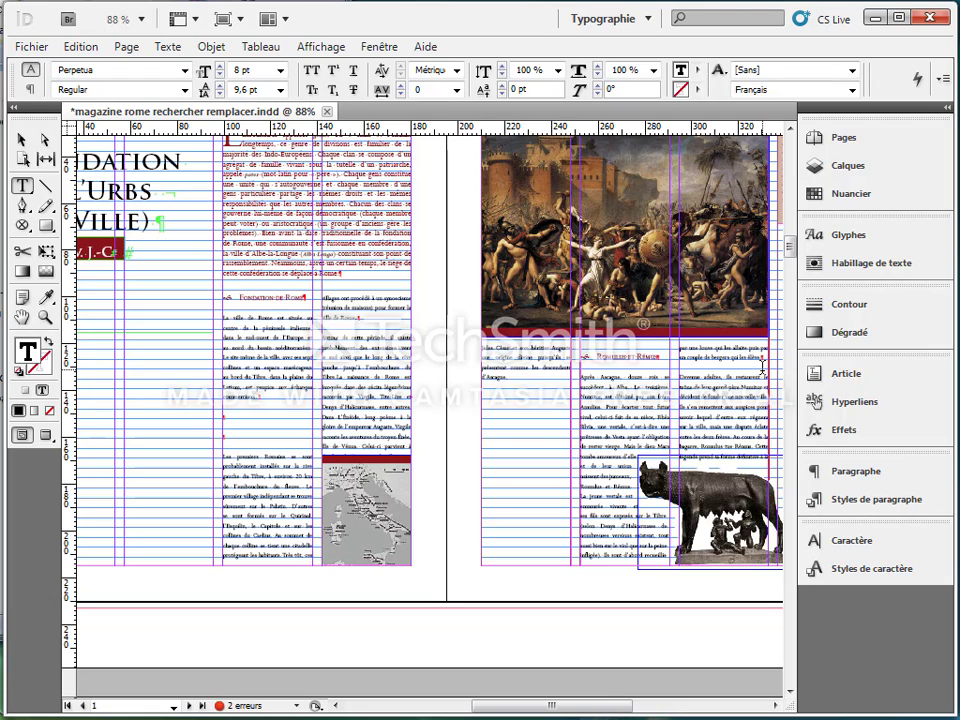
Insert two empty paragraphs after the first paragraph under the Romulus and Remus heading, and show the paragraph formatting controls
key(Return)
key(Return)
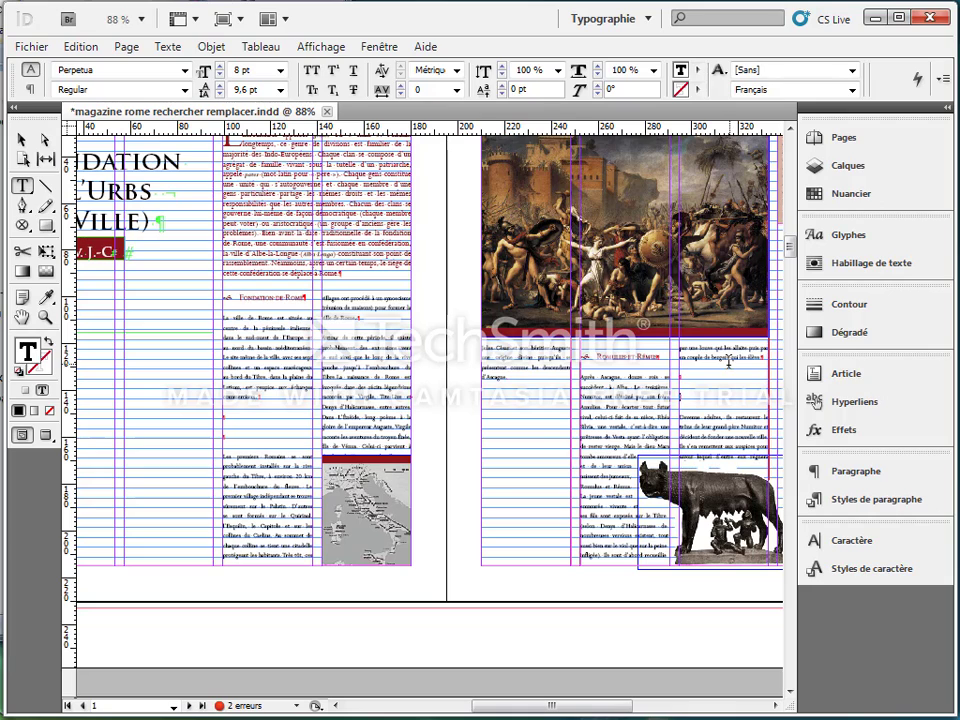
click(31, 92)
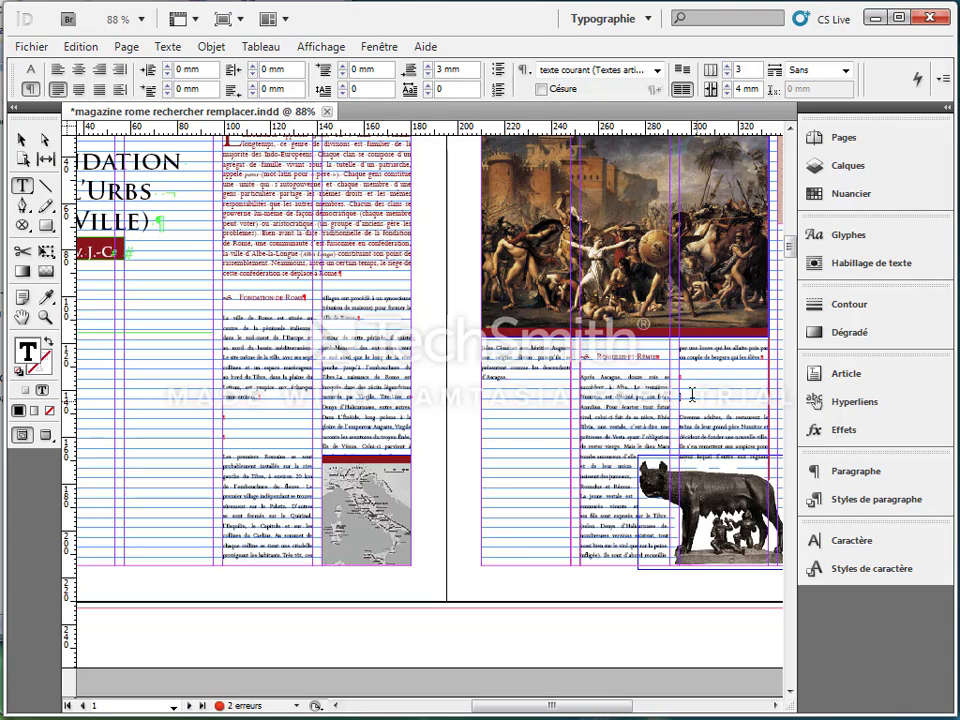
Open Find/Replace and clear both the search text and the replacement text
click(79, 47)
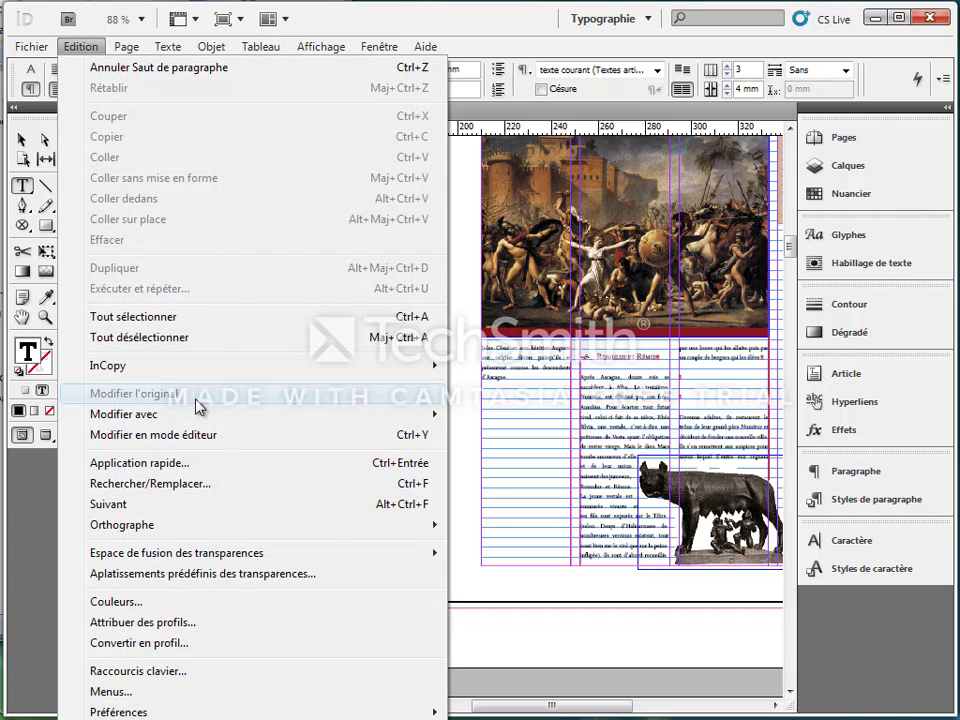
click(205, 485)
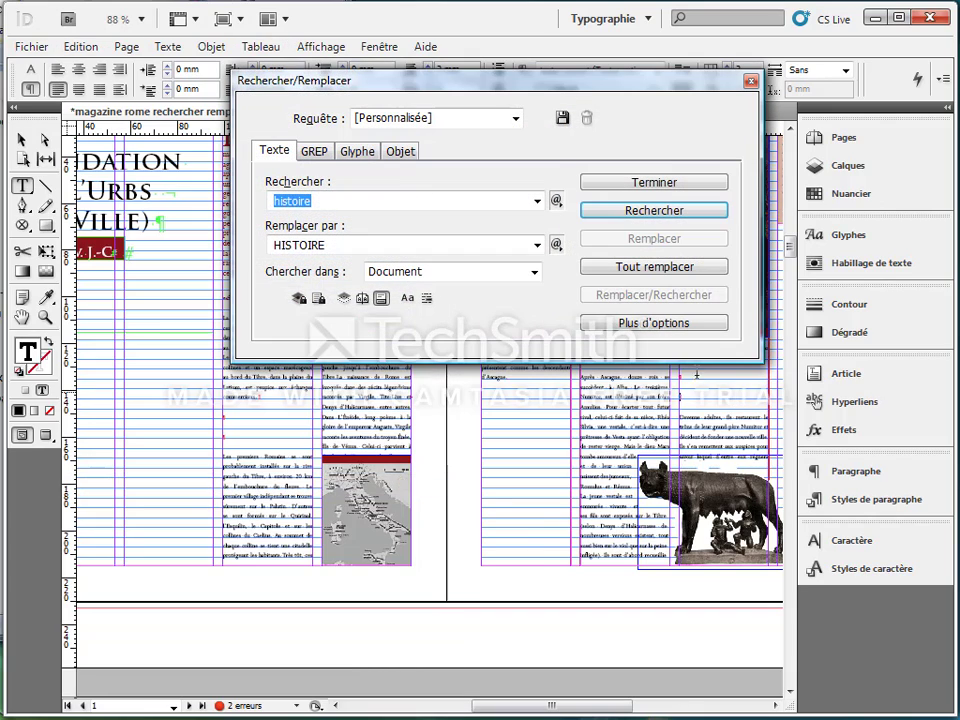
key(BackSpace)
double_click(253, 240)
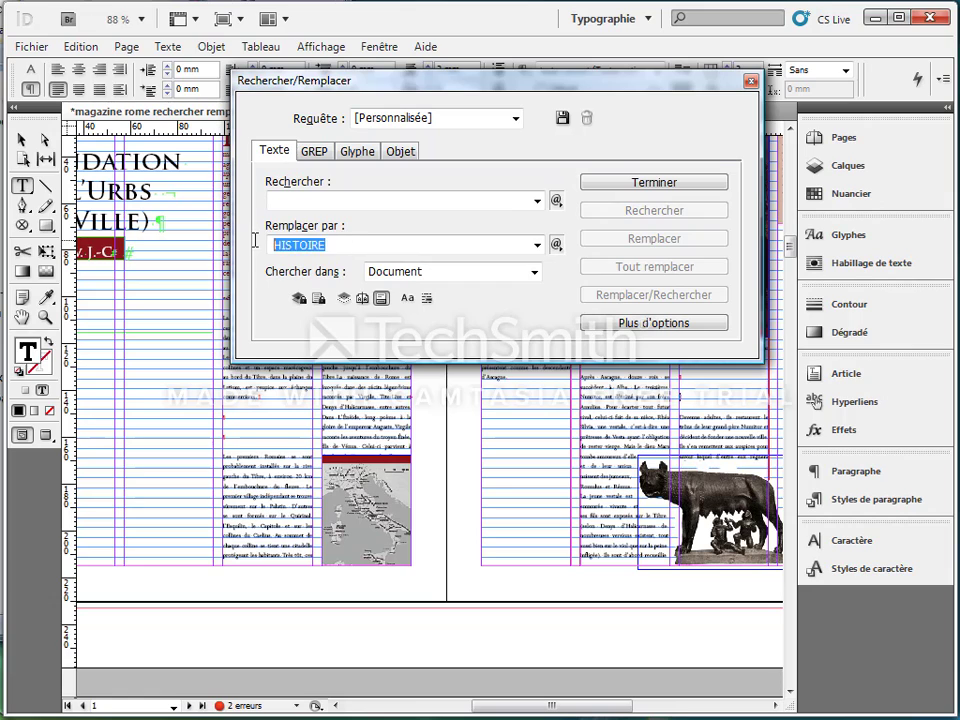
key(BackSpace)
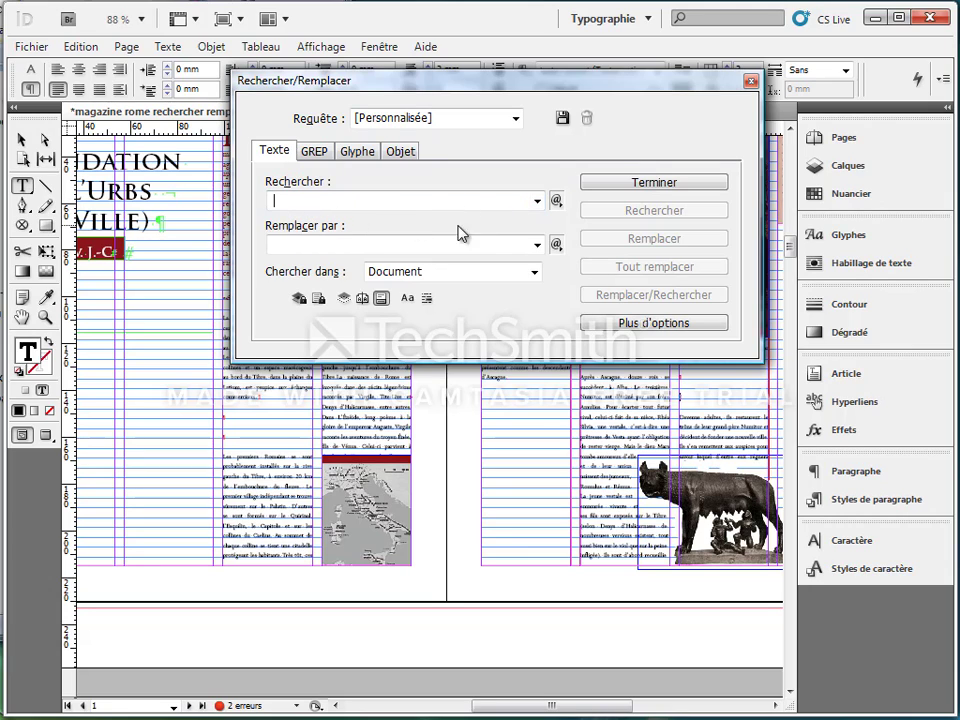
Set the search text to two consecutive standard carriage returns (^b^b), using the special characters for breaks
click(557, 202)
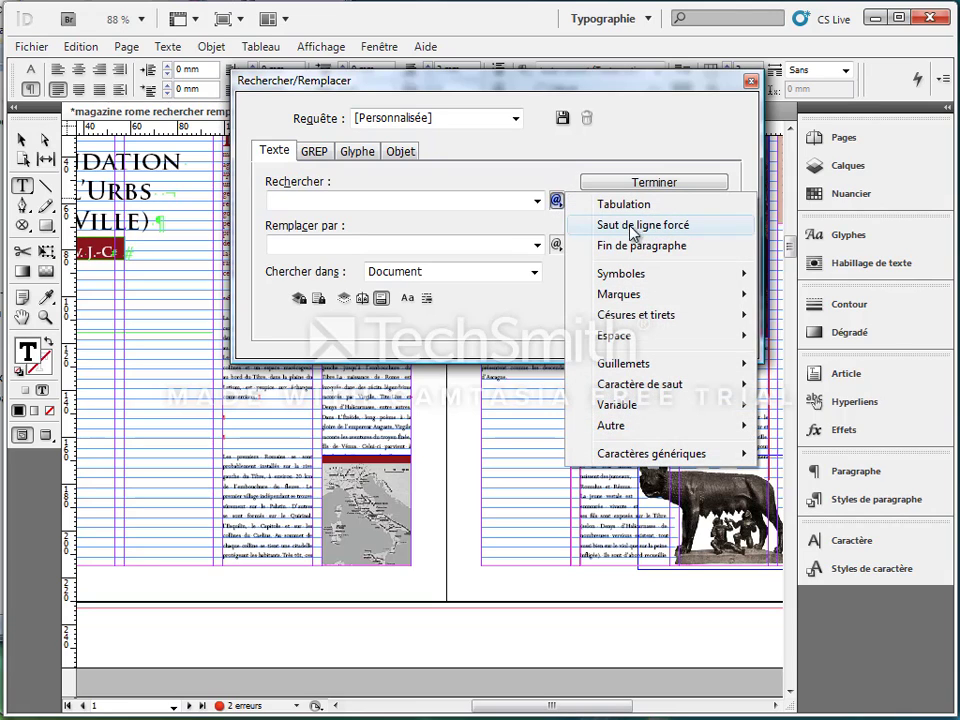
mouse_move(646, 396)
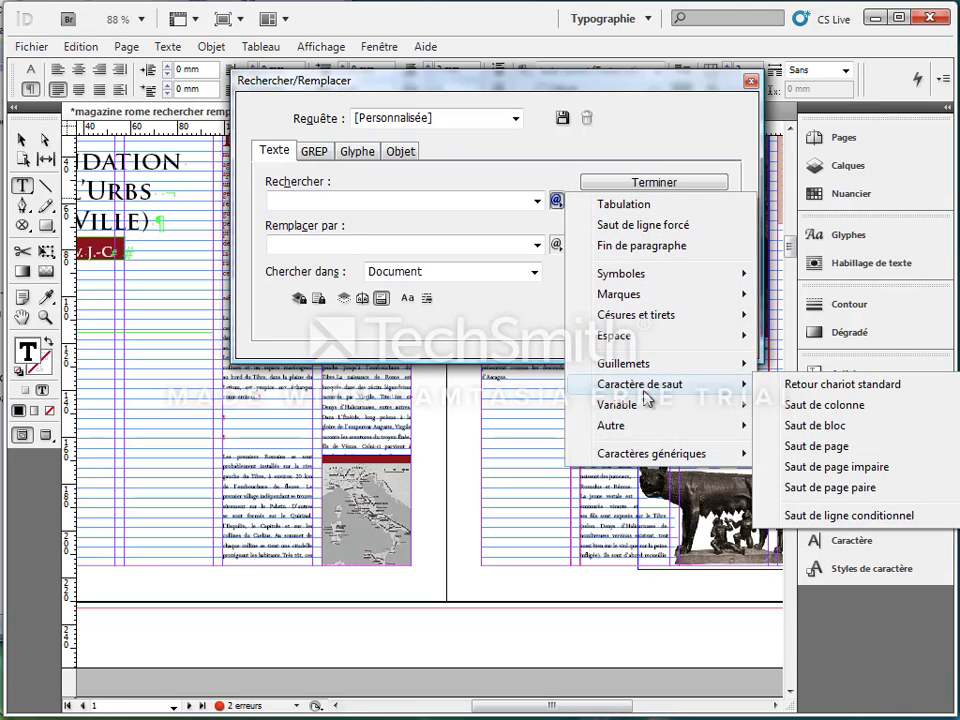
click(834, 390)
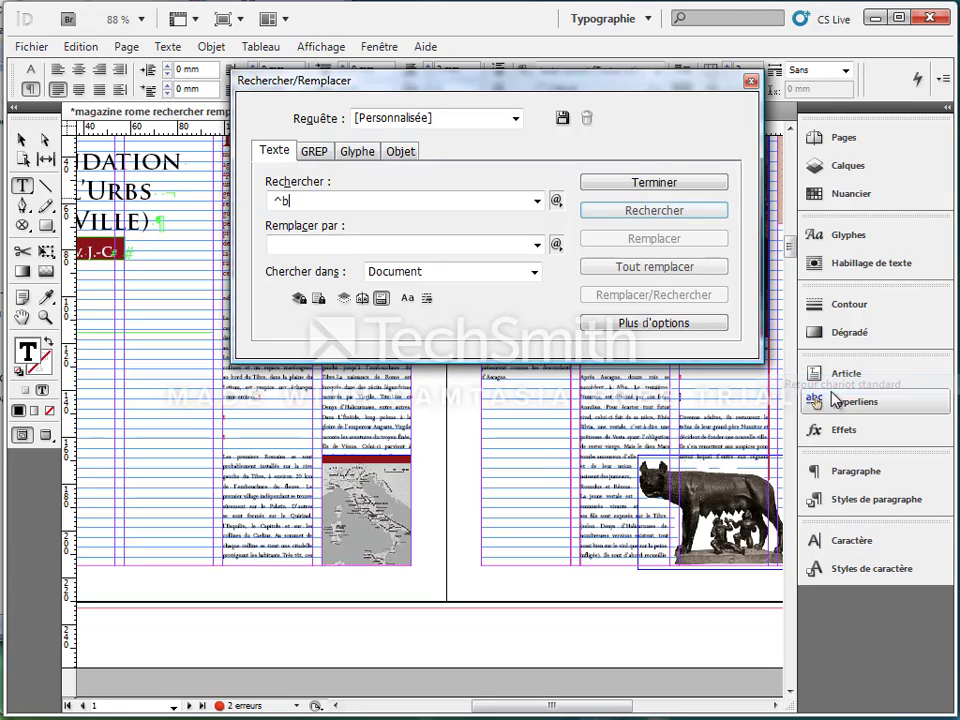
click(557, 202)
mouse_move(640, 384)
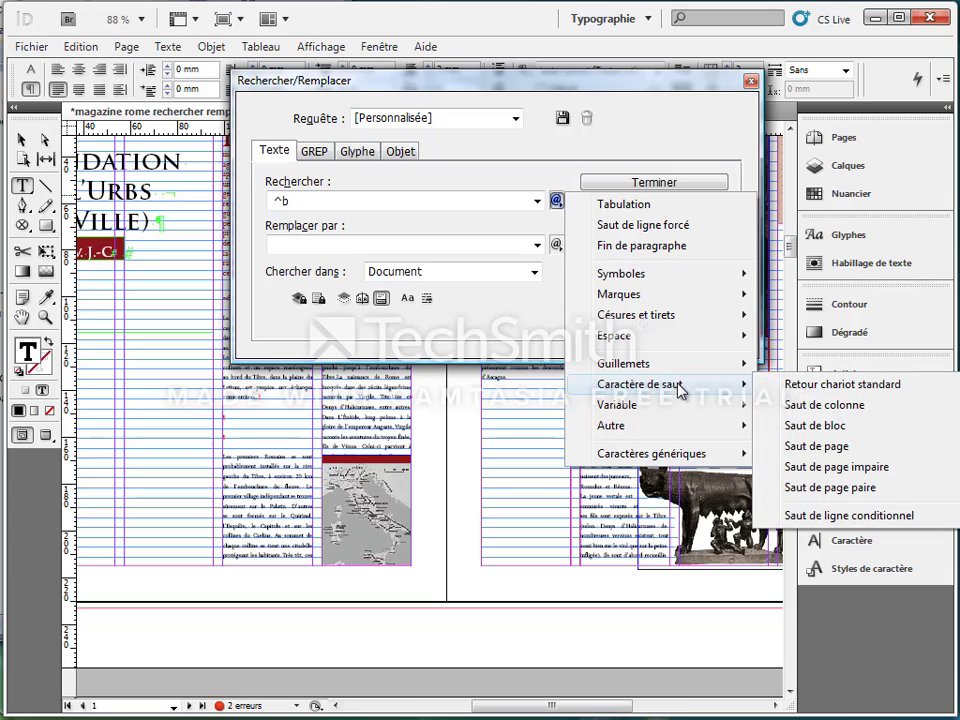
click(834, 385)
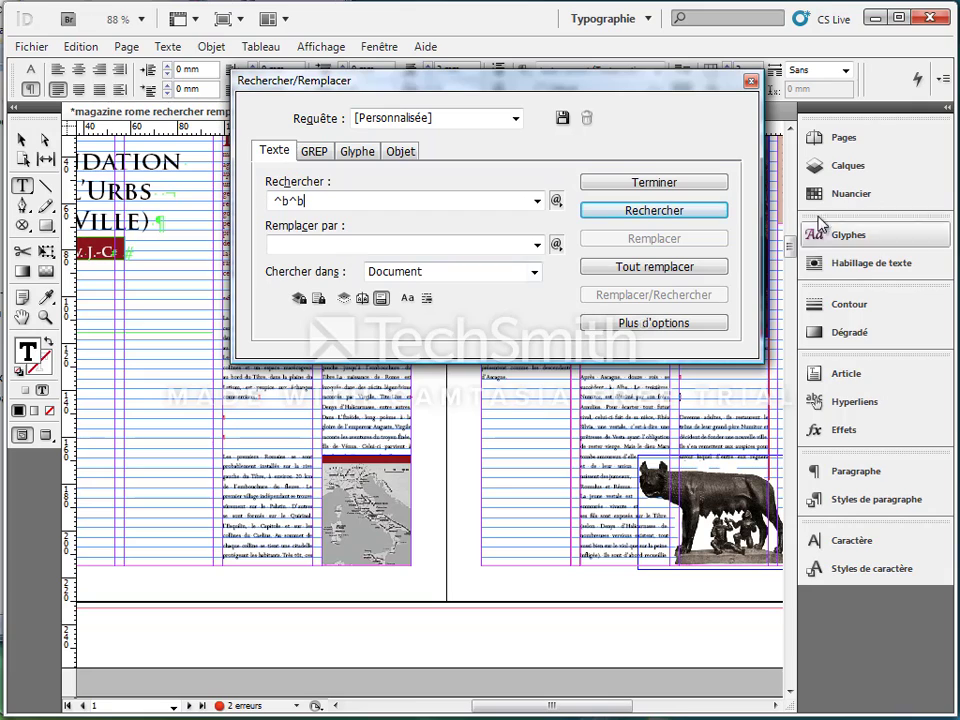
Find the double carriage returns across the document and replace each match with nothing, one at a time, until the search ends
click(701, 210)
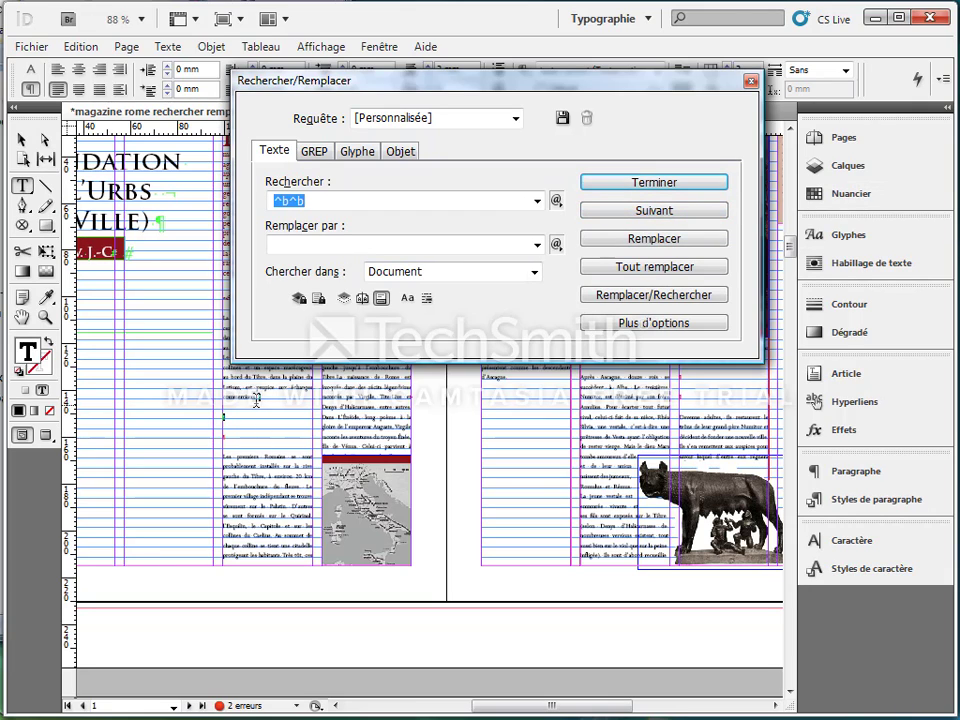
click(678, 243)
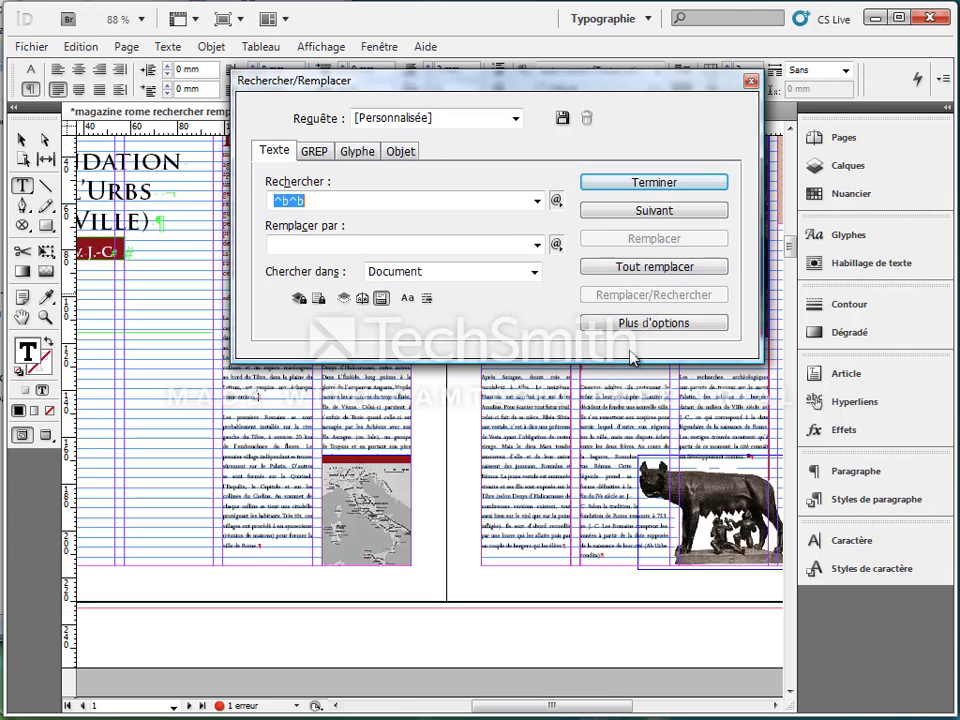
click(656, 213)
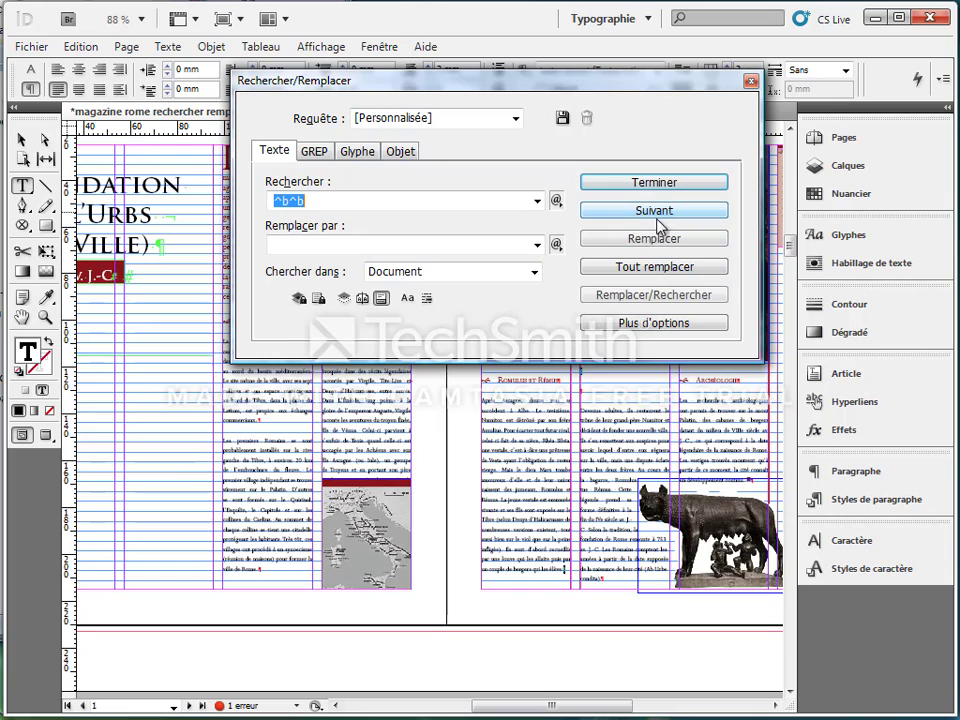
click(658, 238)
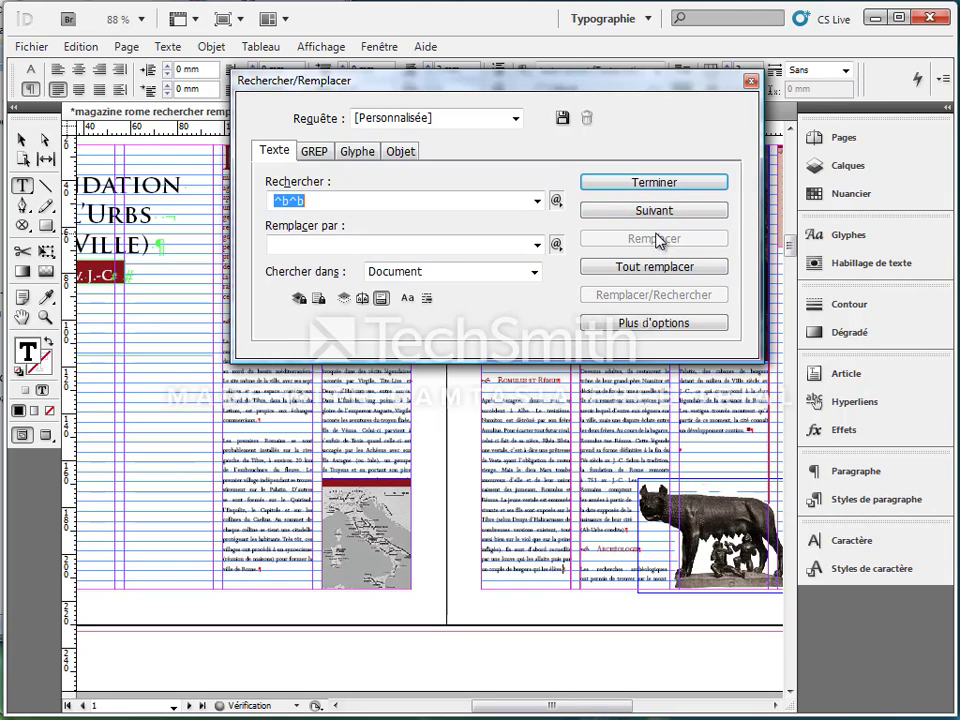
click(660, 213)
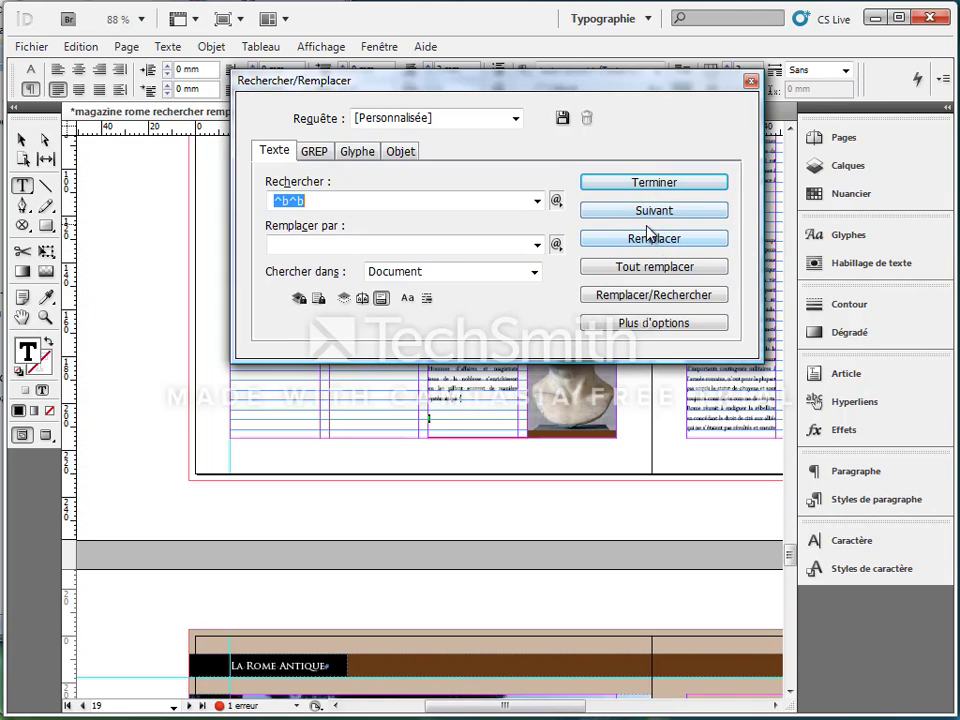
click(647, 240)
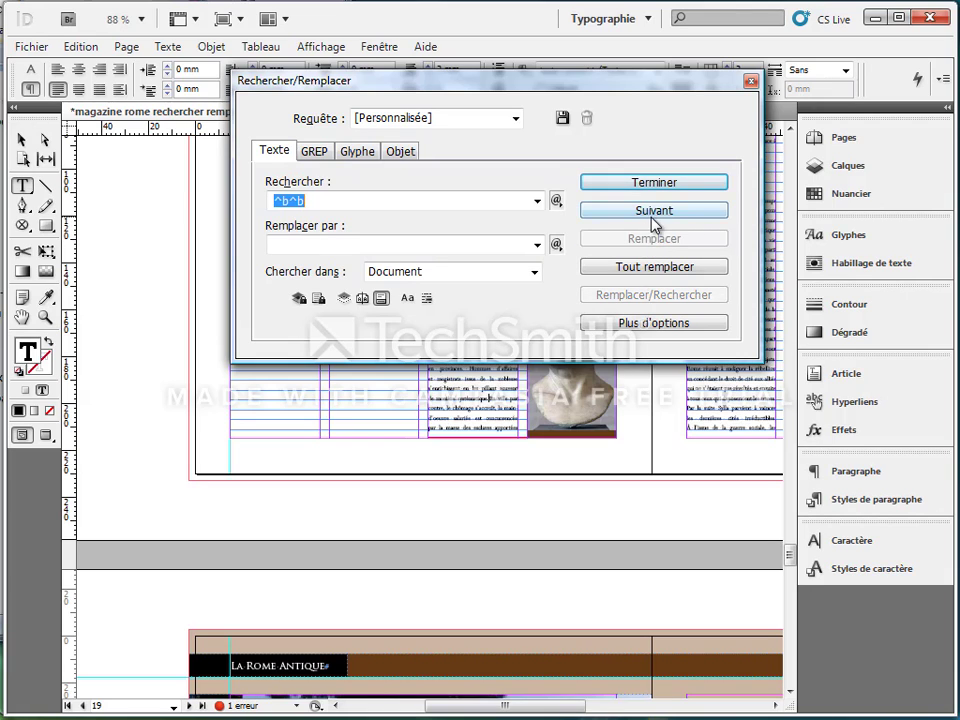
click(655, 212)
click(238, 482)
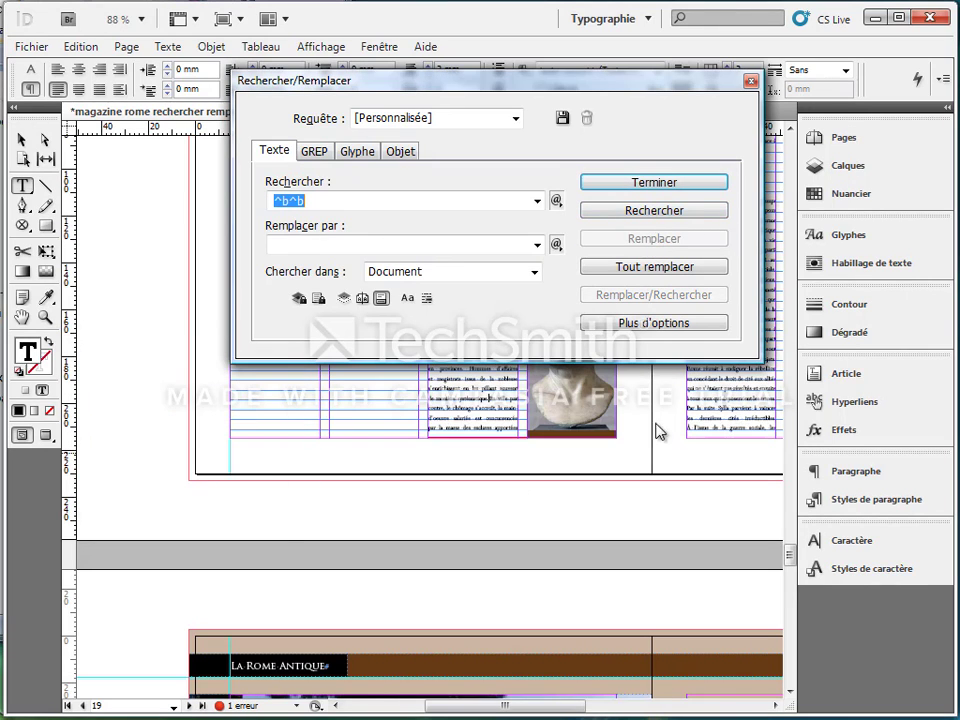
Set both the search text and the replacement text to "Rome"
drag(626, 90, 657, 122)
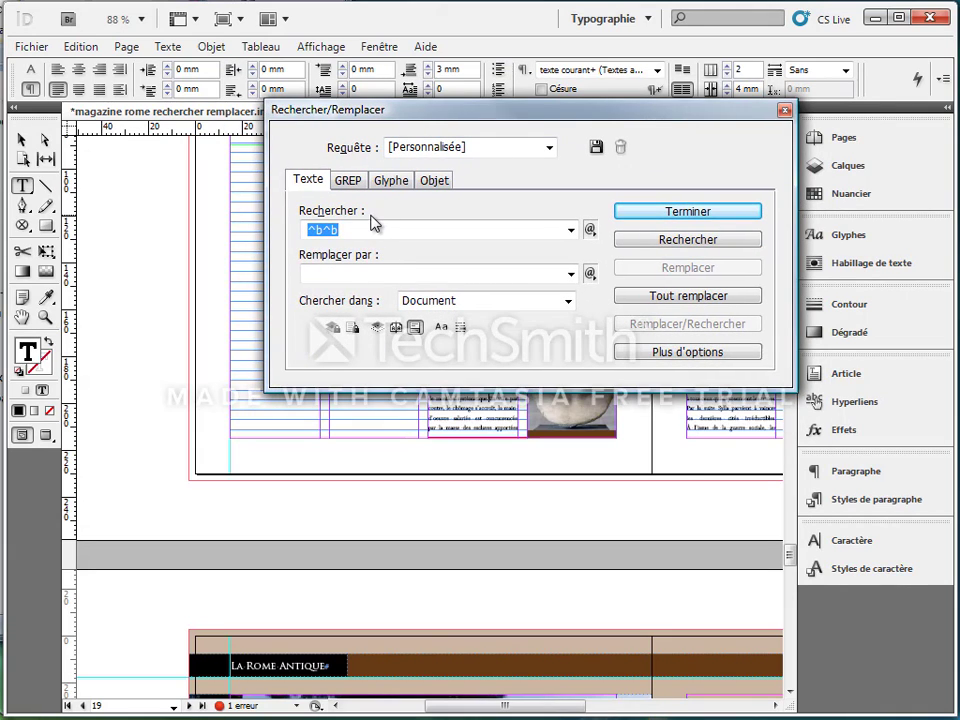
text(Rome)
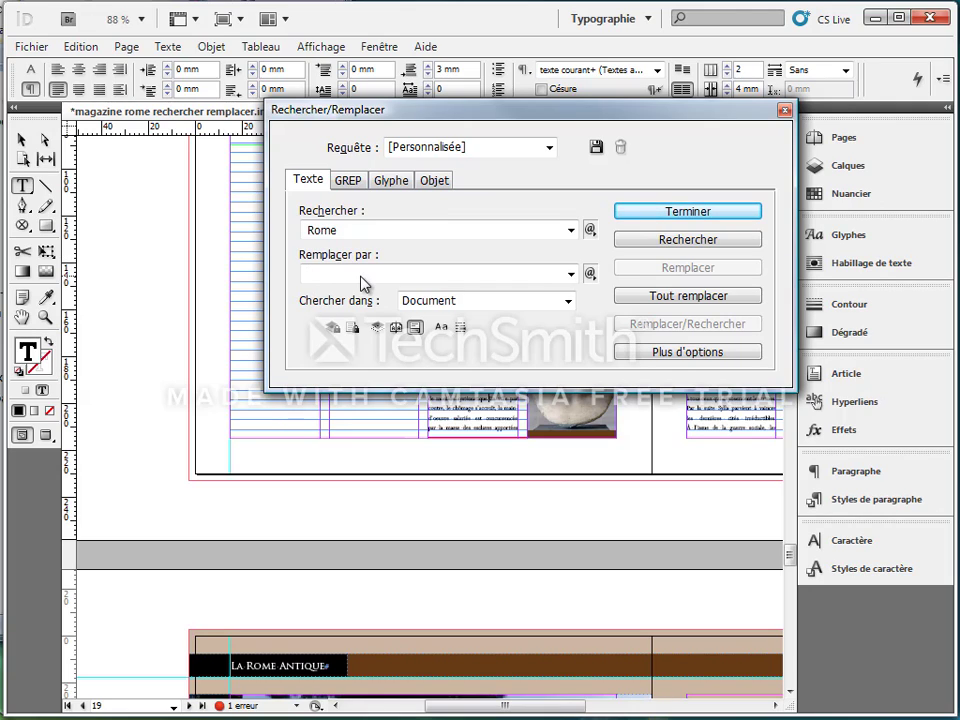
text(Rome)
Show the extra find/replace options and set the replacement format to the Bold font style with small capitals (Petites capitales)
click(684, 355)
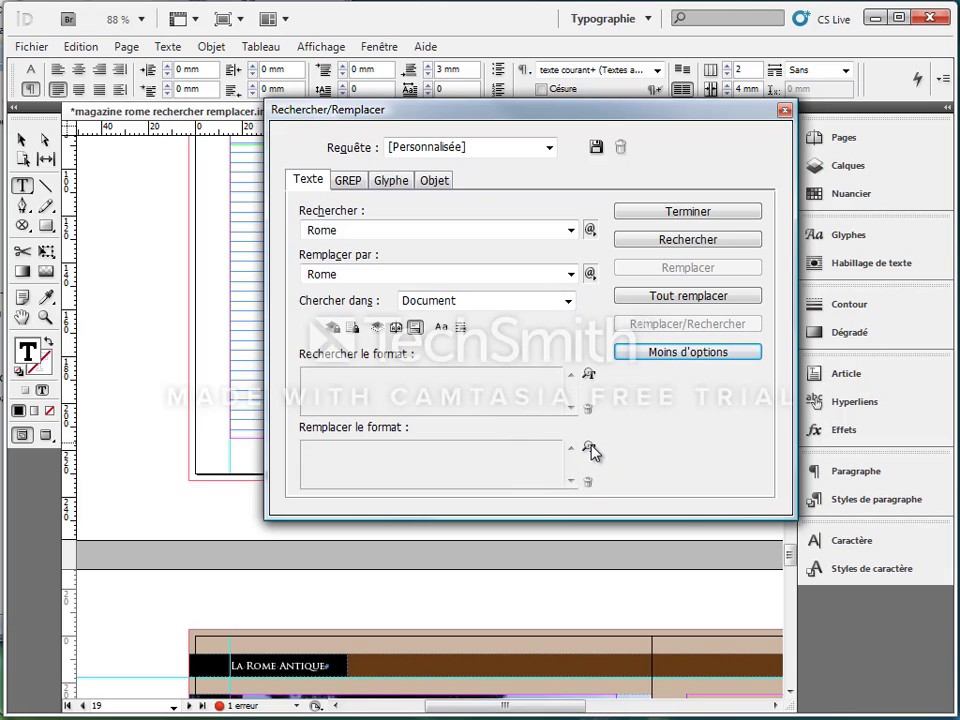
click(589, 449)
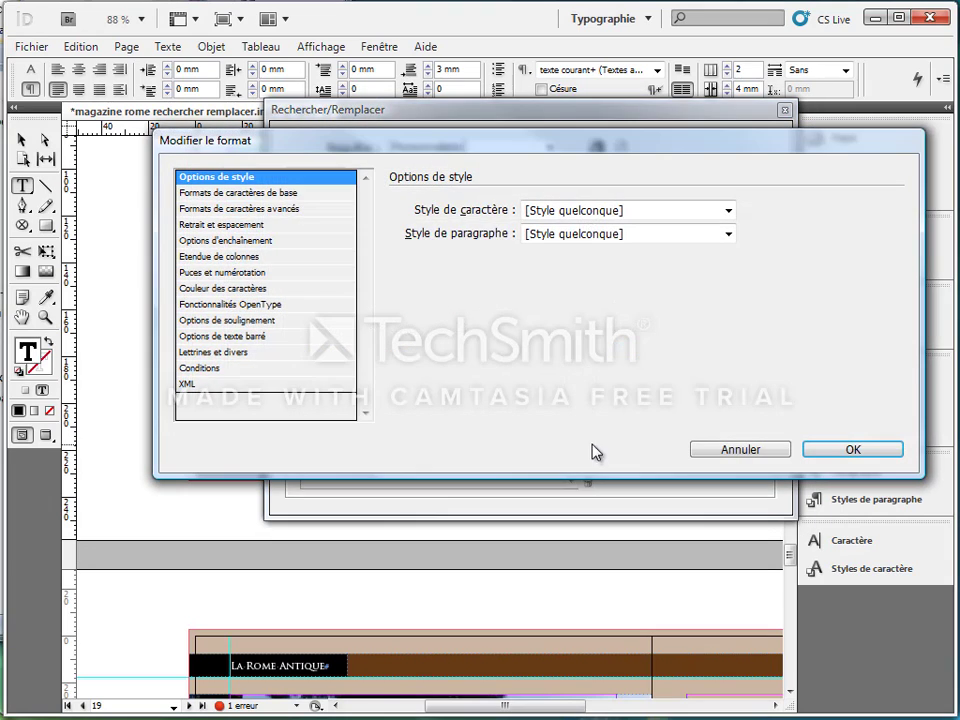
drag(572, 148, 609, 137)
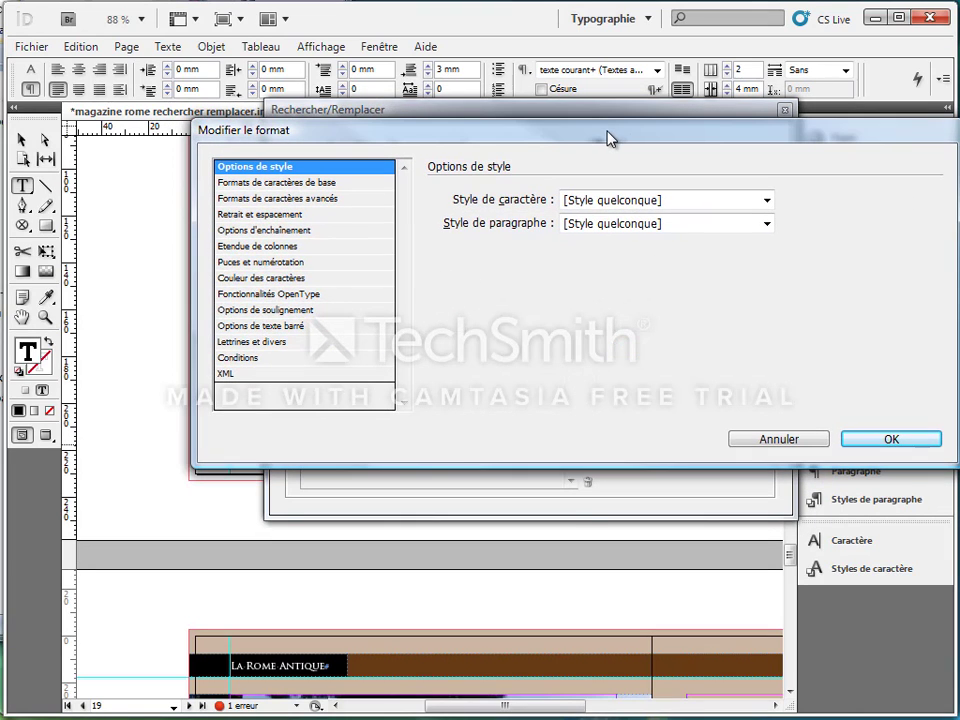
click(245, 184)
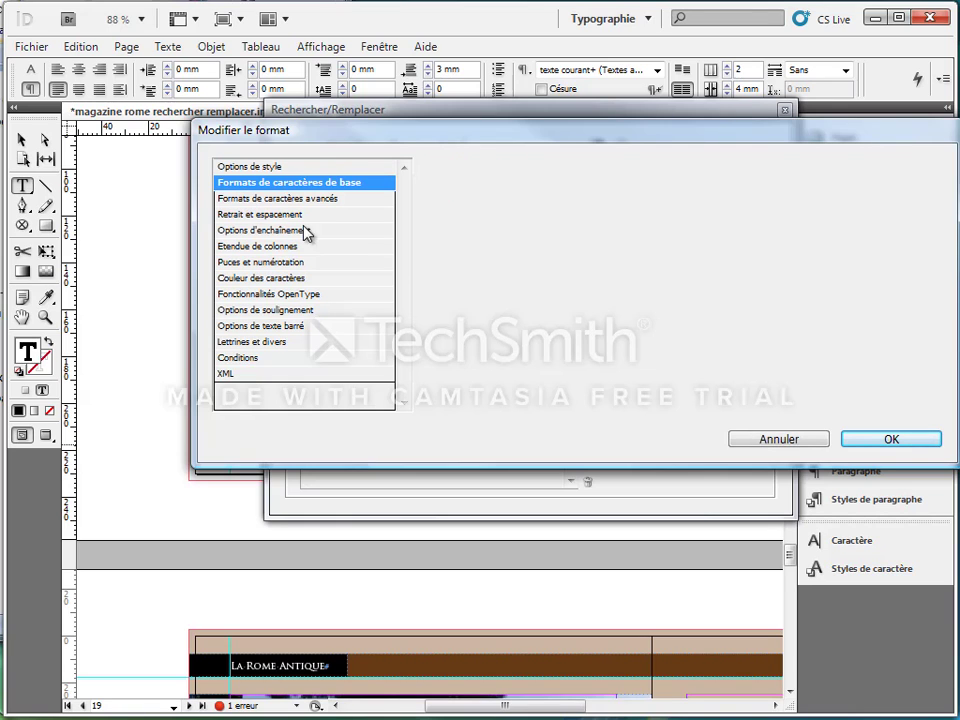
click(827, 223)
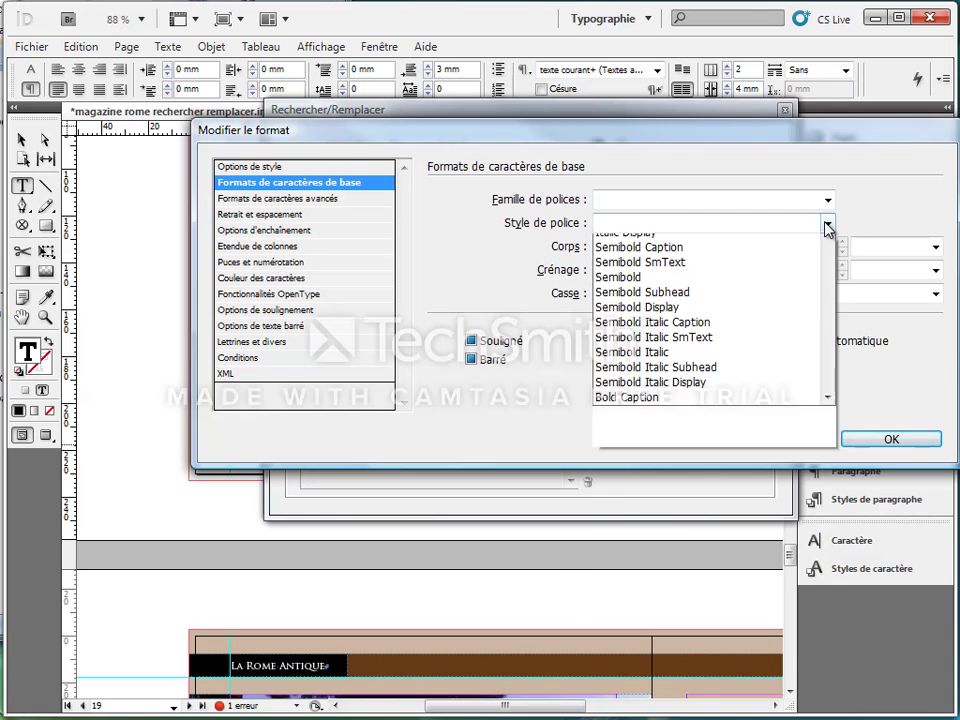
click(727, 259)
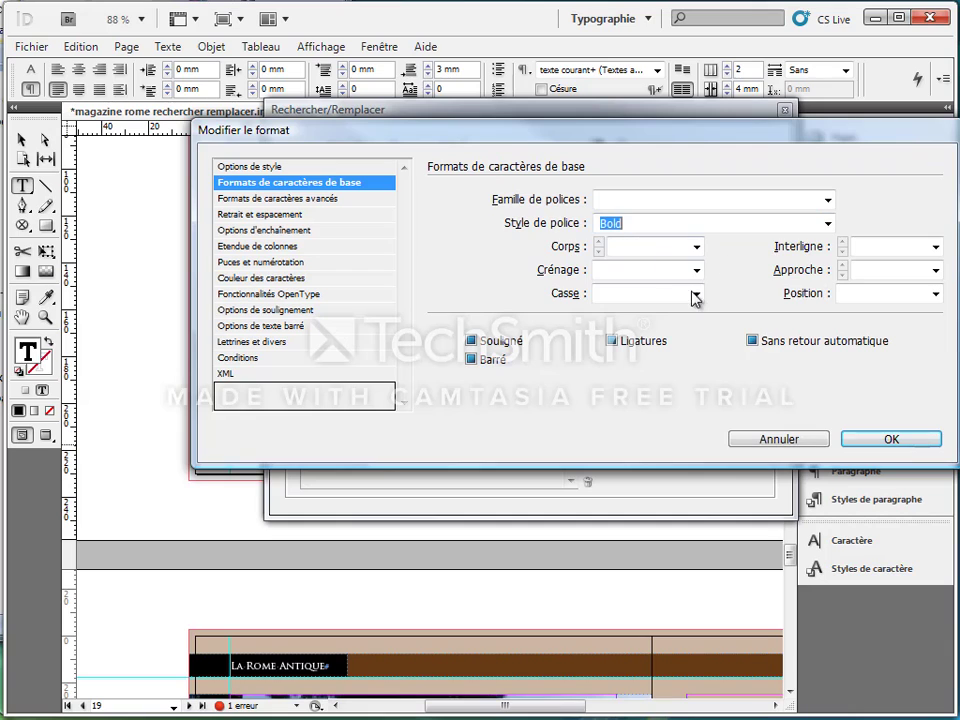
click(697, 294)
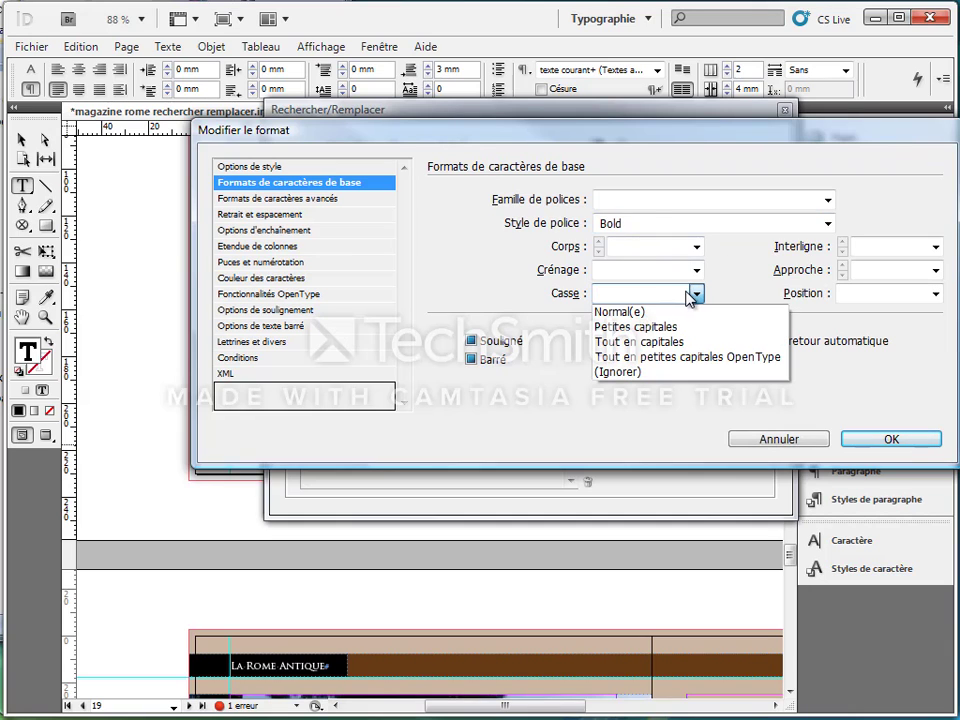
click(636, 326)
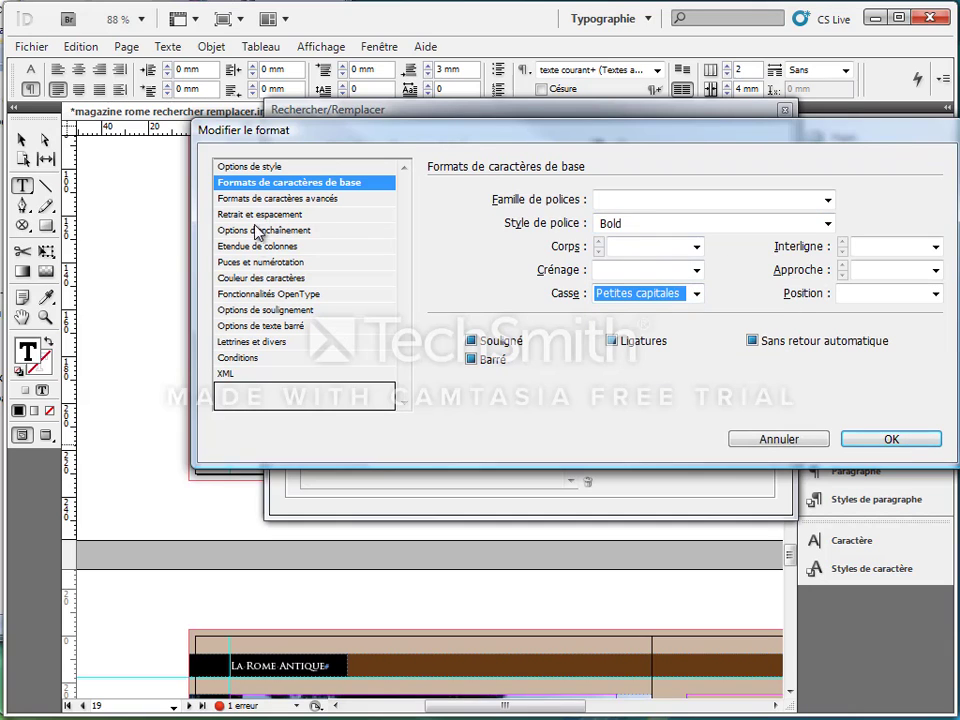
Add the dark red character colour C=28 M=100 J=95 N=33 to the replacement format and confirm the format
click(256, 280)
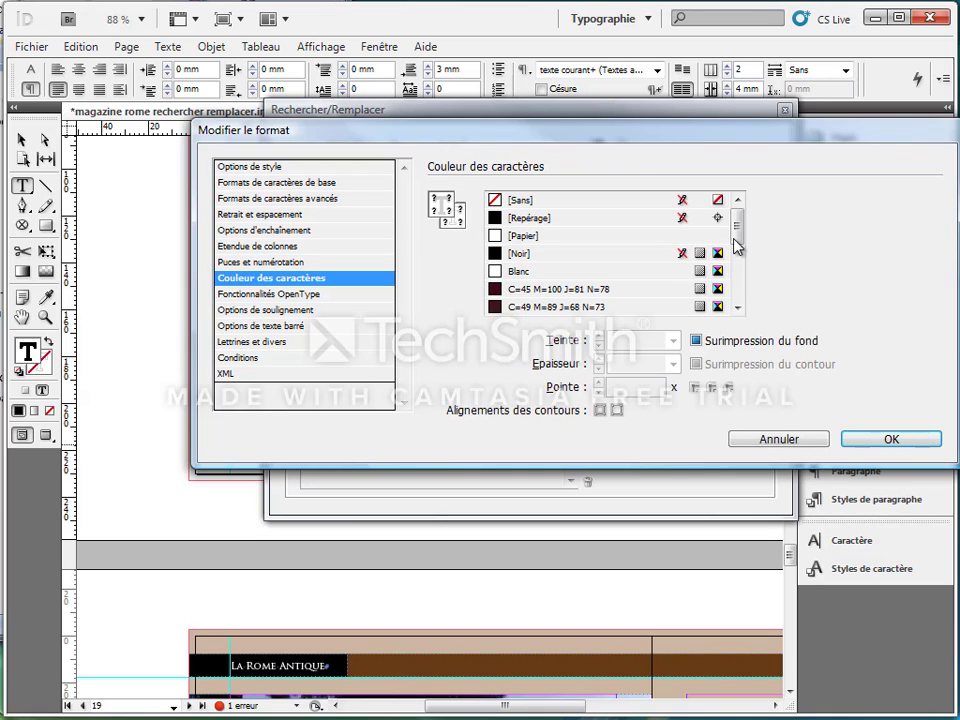
scroll(736, 247, down, 2)
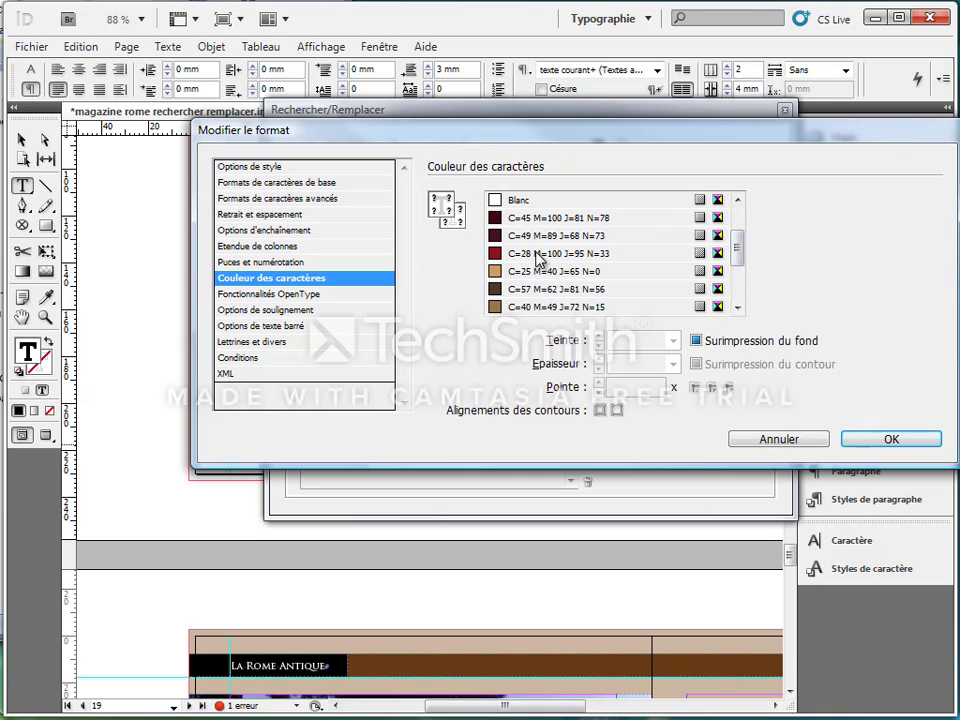
click(540, 254)
click(894, 439)
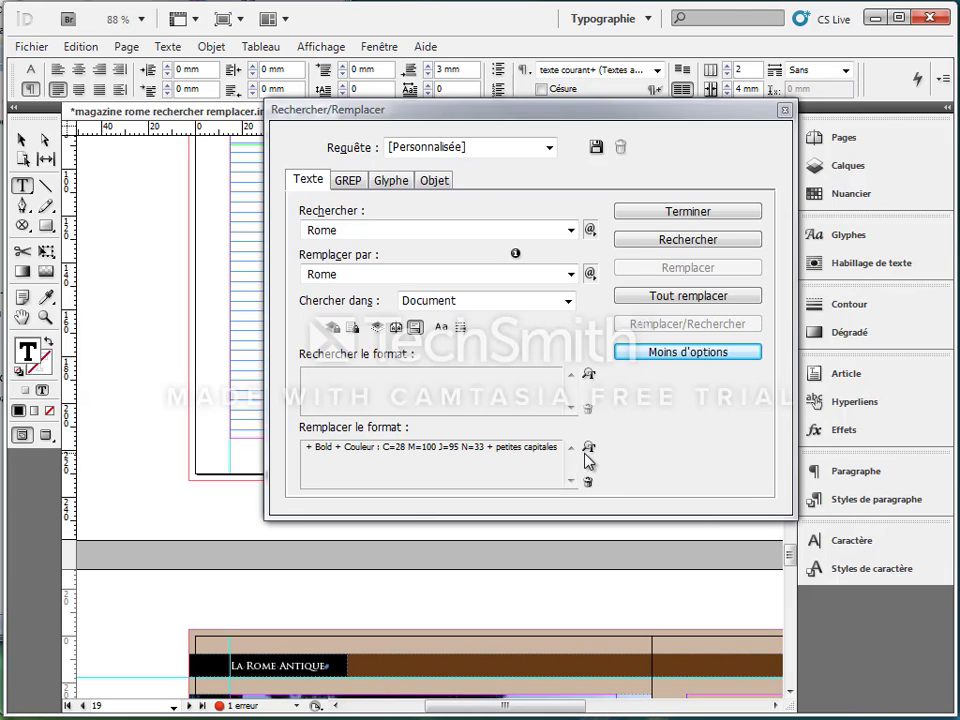
Find the first "Rome", apply the replacement format to all occurrences in the document, and dismiss the completion message
click(685, 242)
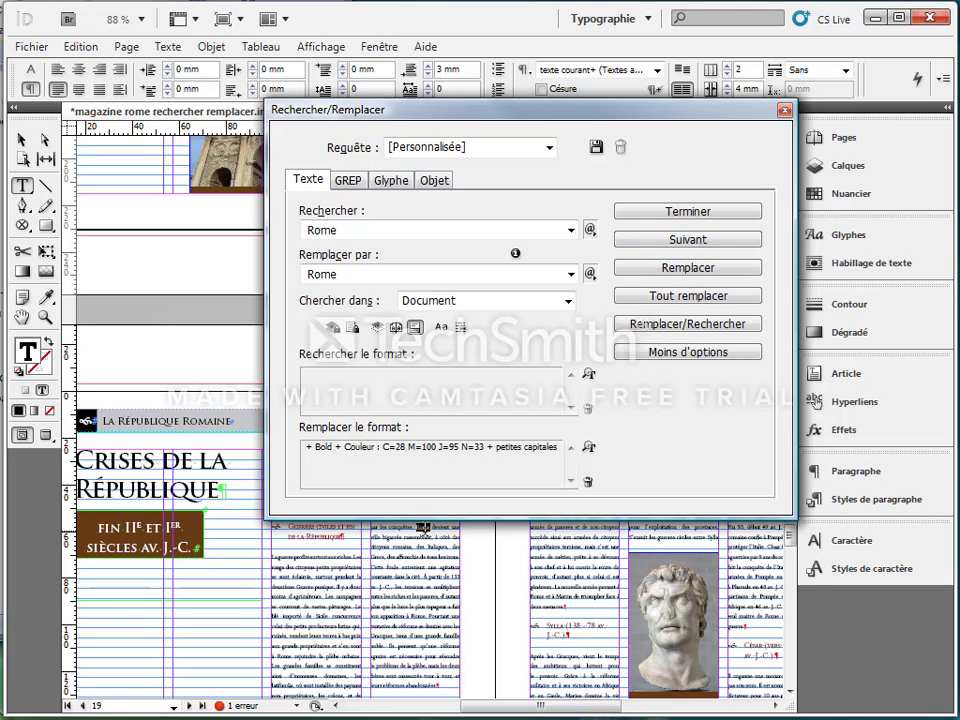
click(682, 298)
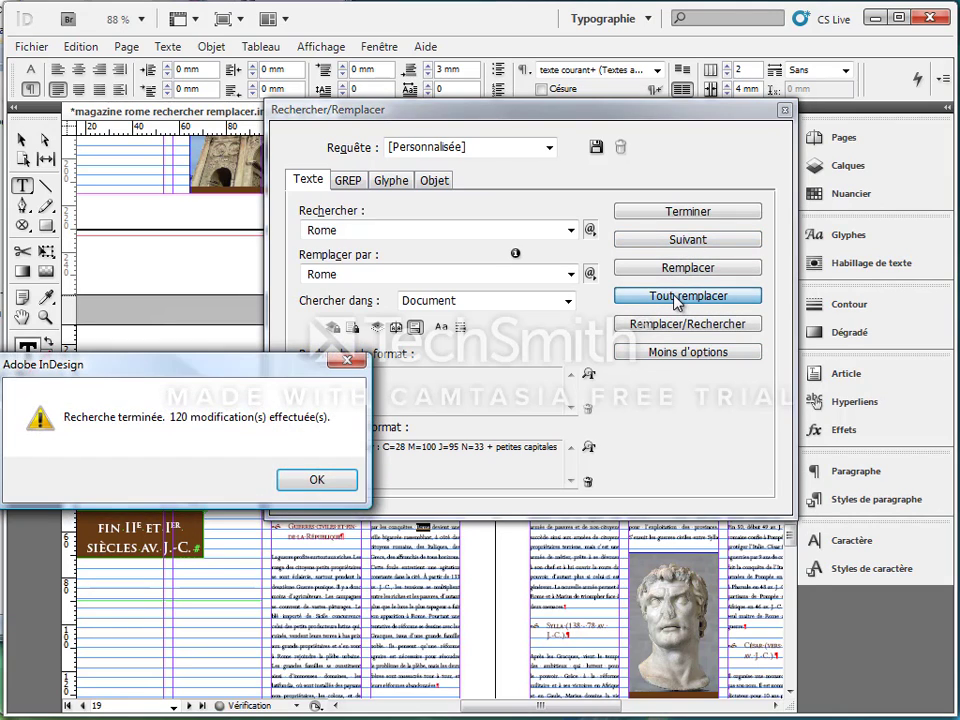
drag(259, 370, 432, 248)
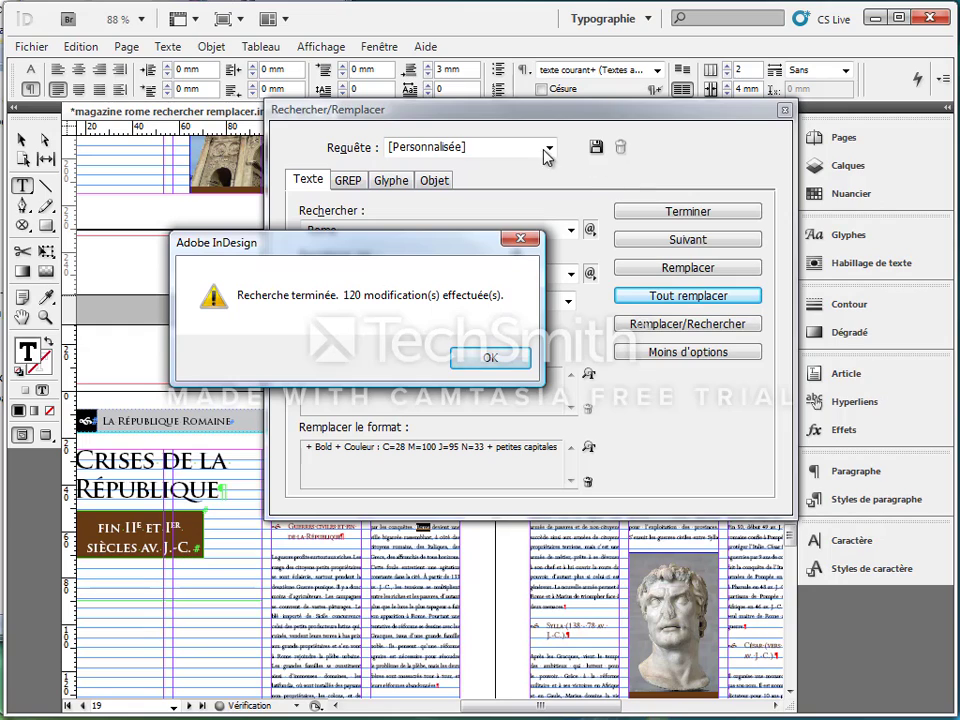
click(491, 362)
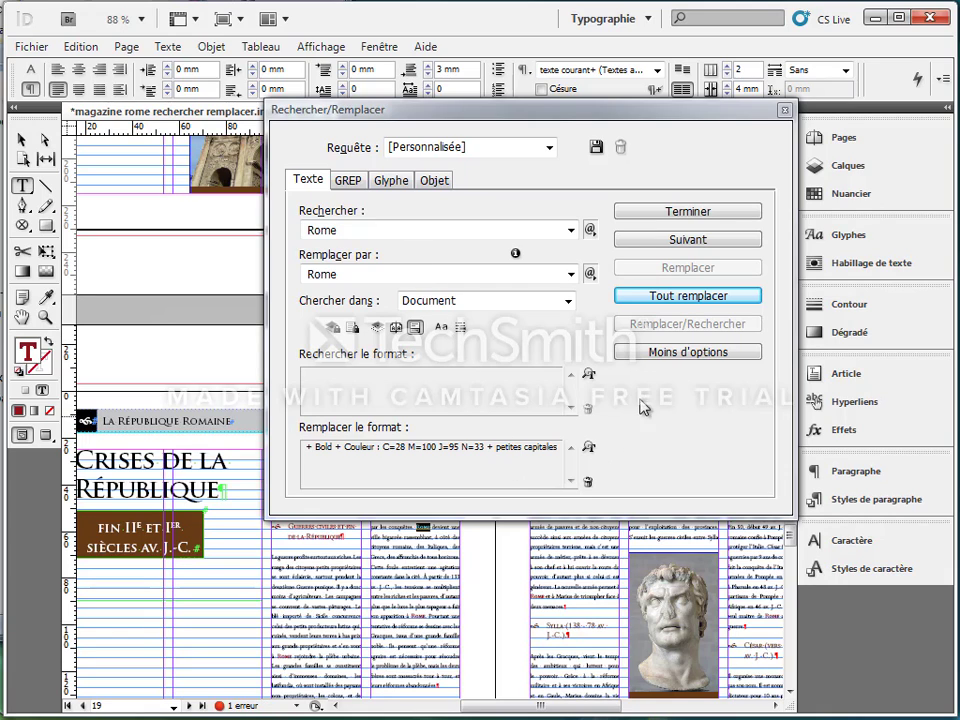
Load the predefined query "Plusieurs espaces par une seule" for replacing multiple spaces with a single one
click(549, 148)
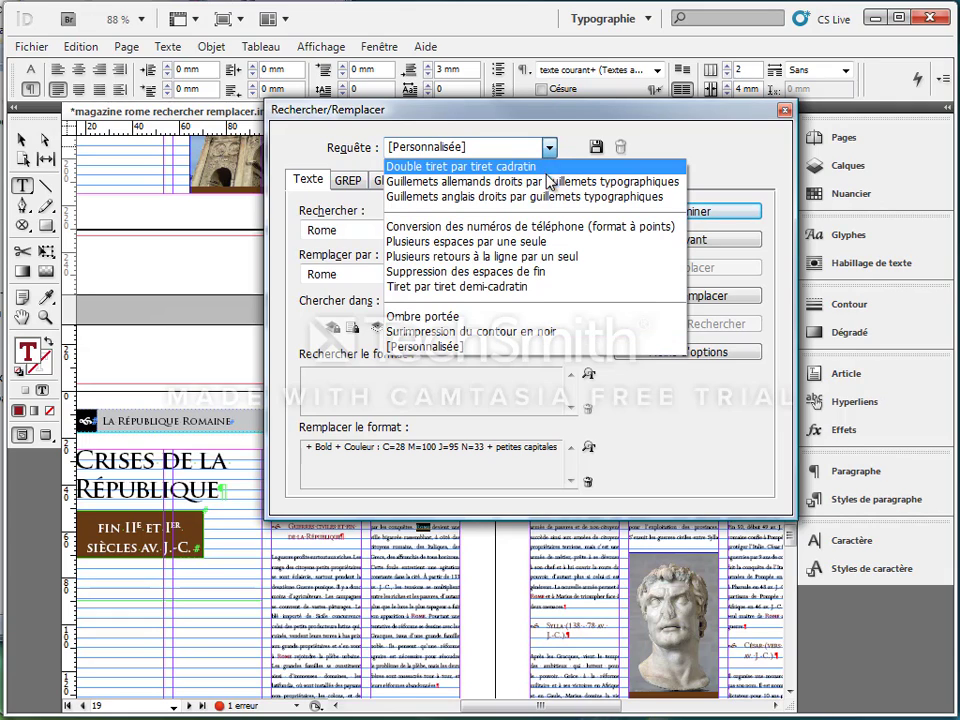
click(493, 242)
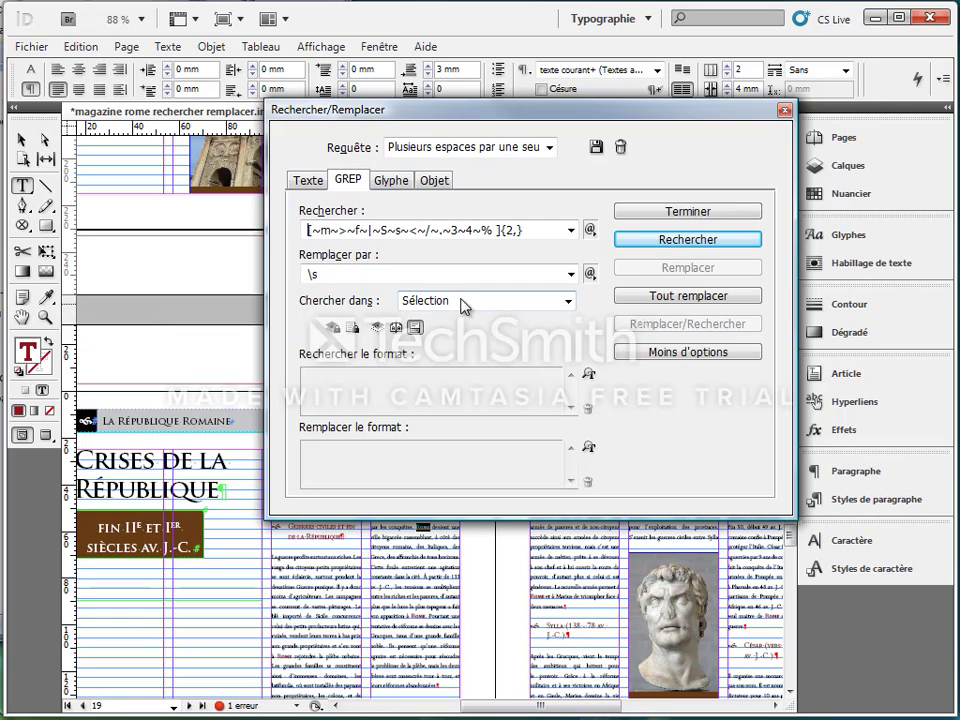
Replace all multiple spaces with a single one across the whole Document and dismiss the completion message
click(567, 304)
click(521, 334)
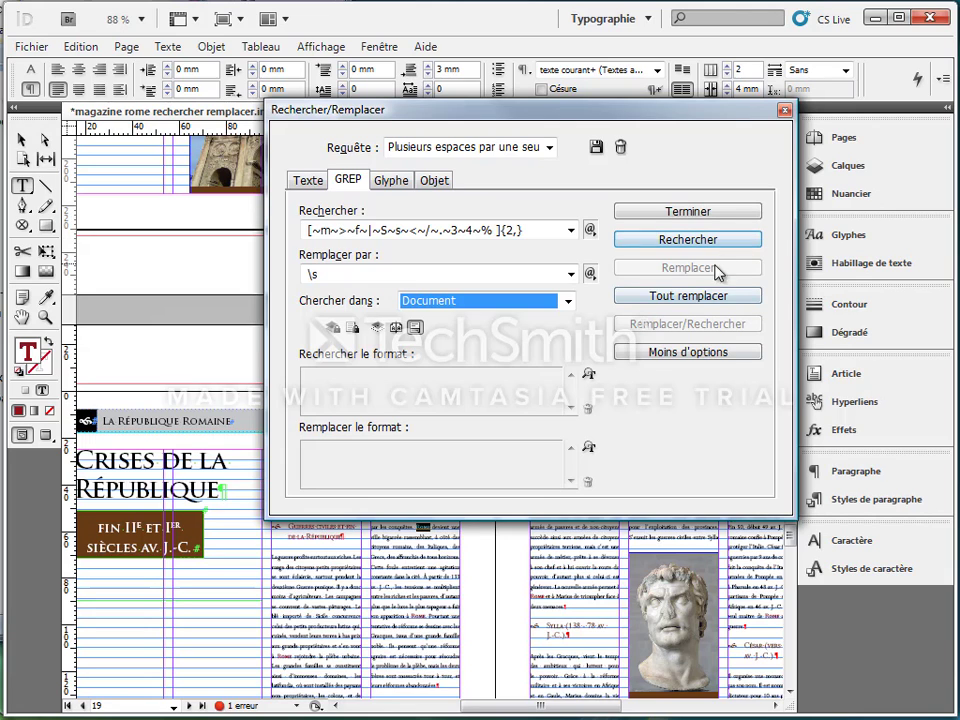
click(712, 295)
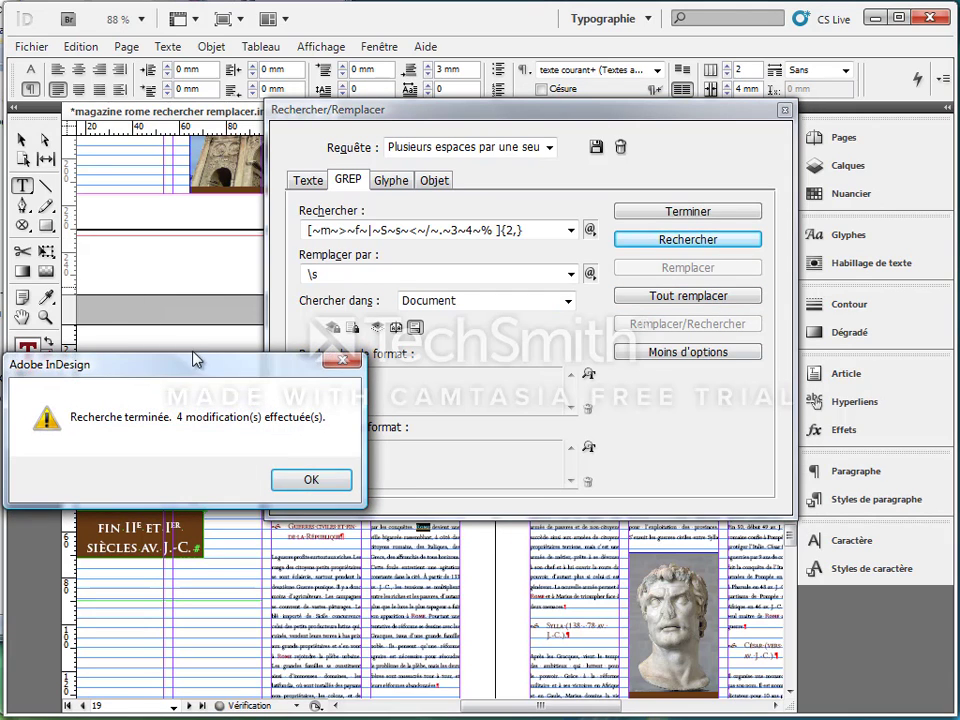
drag(190, 366, 443, 318)
click(501, 428)
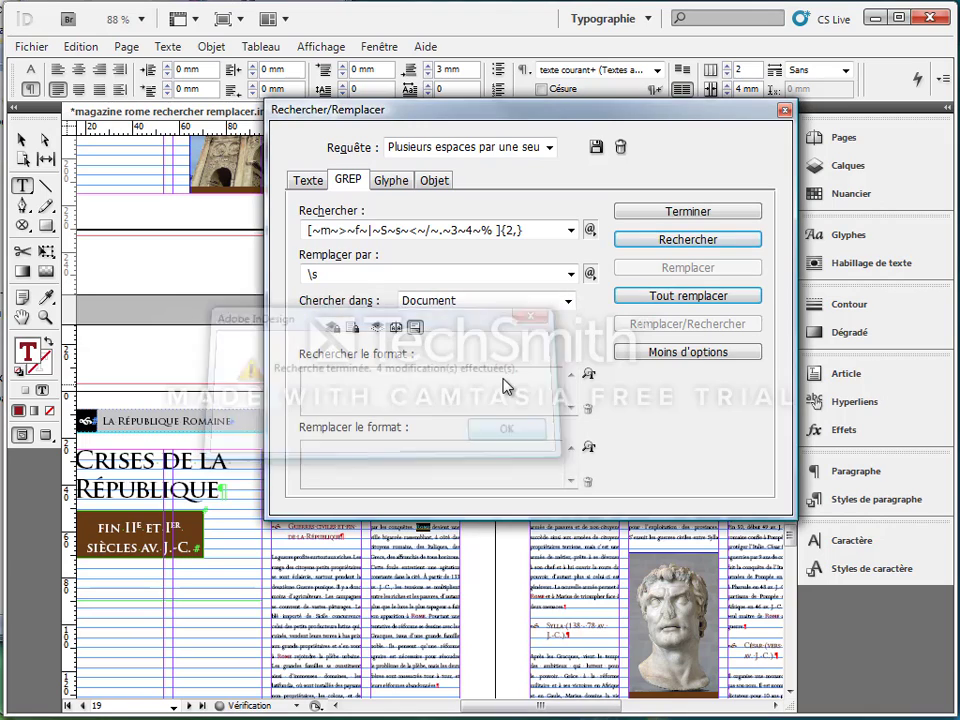
Run the predefined query "Suppression des espaces de fin" on all occurrences in the document and close the find/replace dialog
click(550, 148)
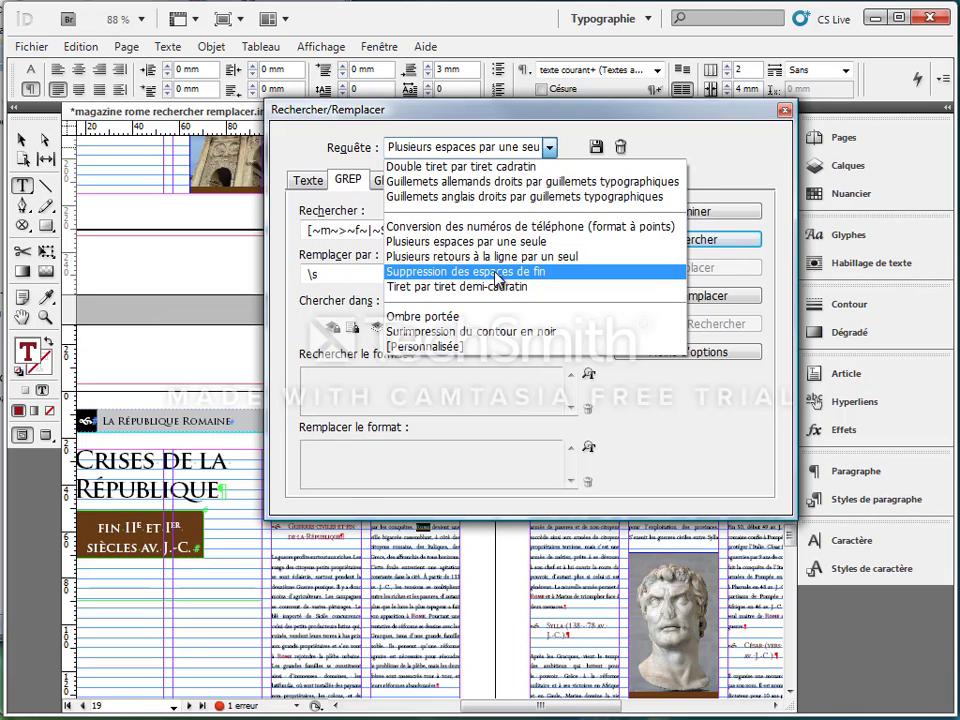
click(497, 272)
click(686, 242)
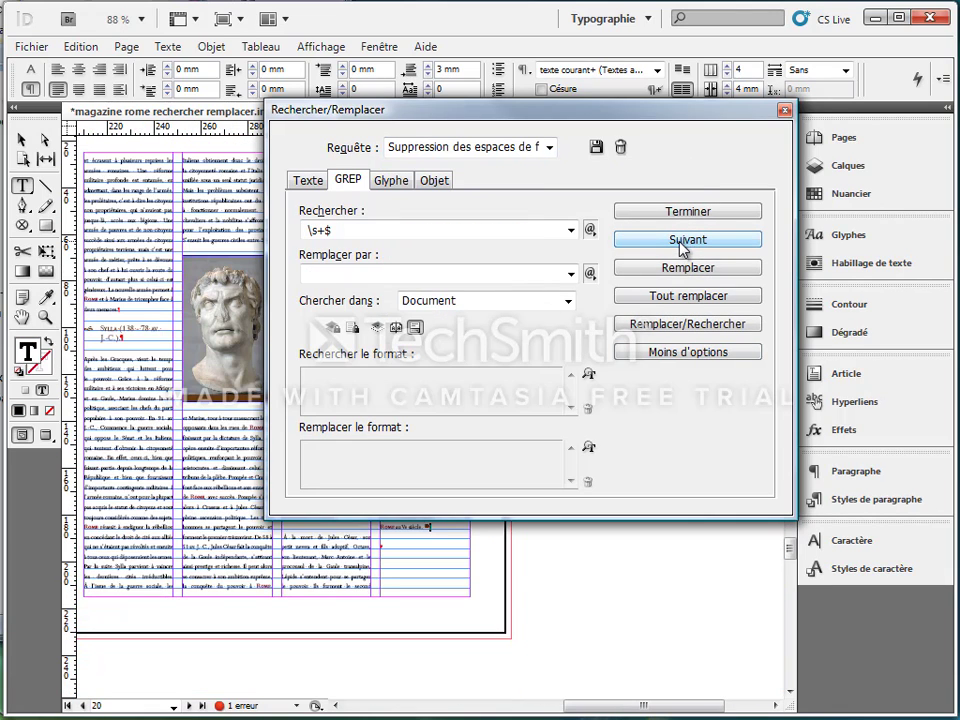
click(676, 298)
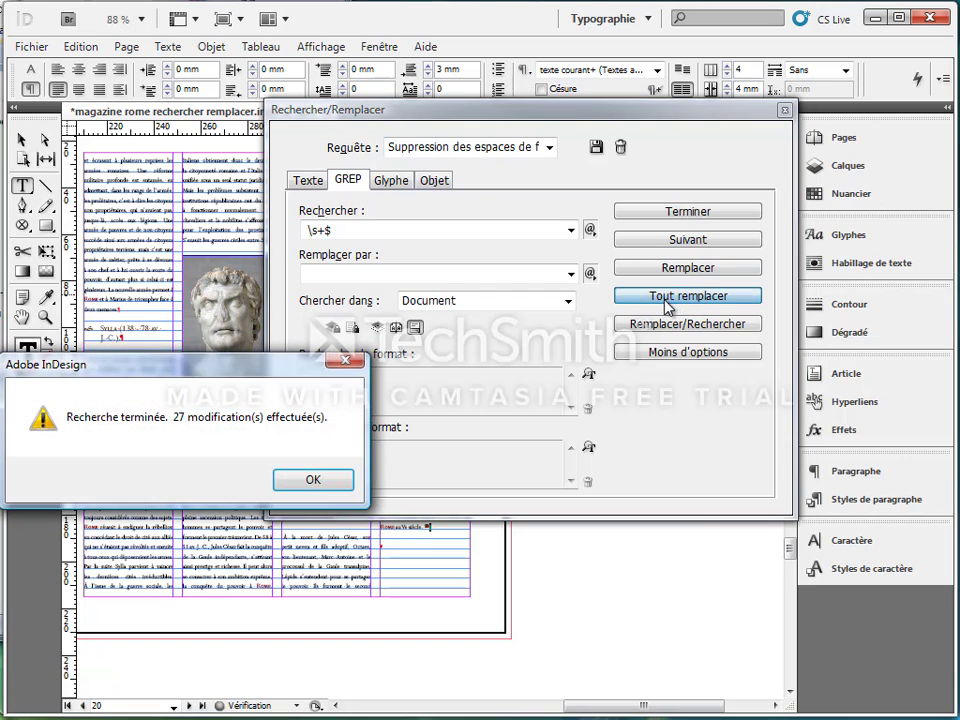
drag(300, 374, 494, 257)
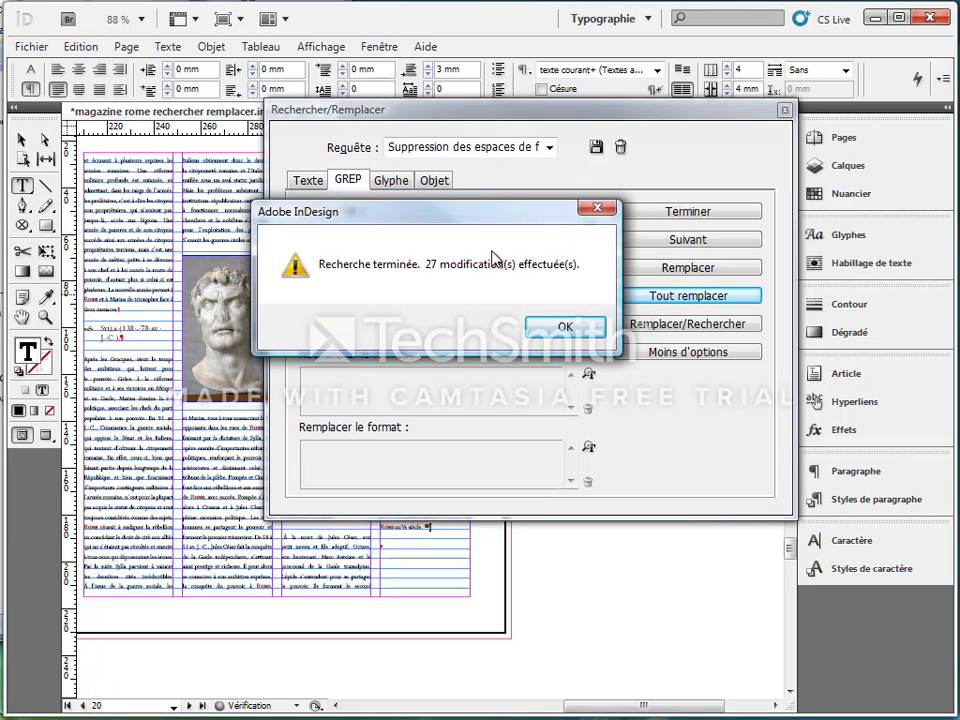
click(561, 326)
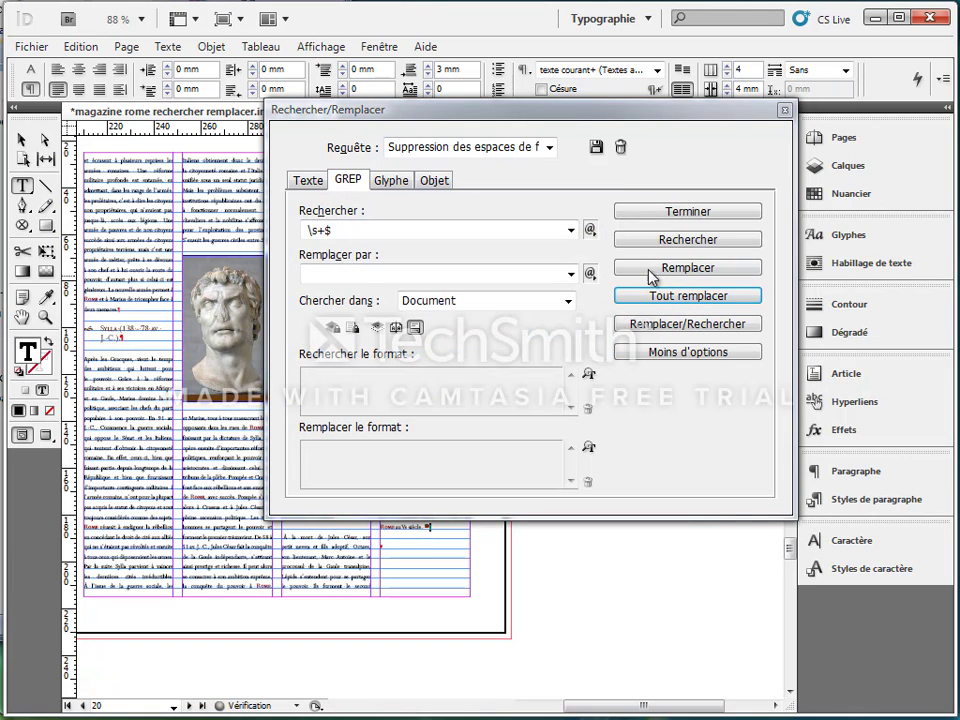
click(660, 212)
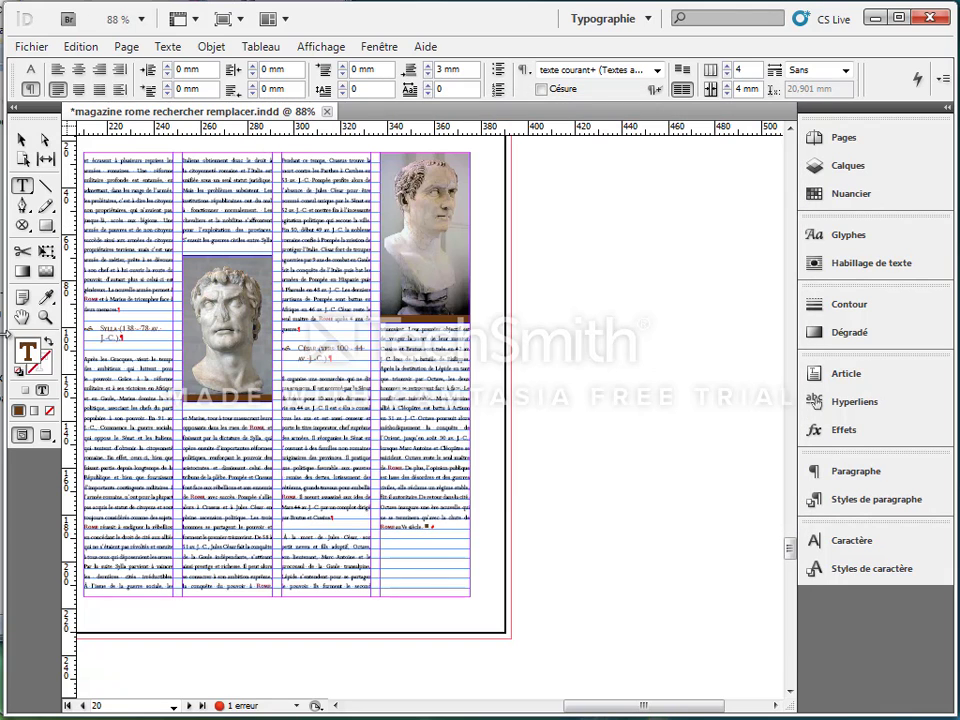
Set the glyph to search for to the Wingdings Regular solid black square, Unicode F06E, as used at the article's end
click(45, 317)
drag(390, 490, 456, 562)
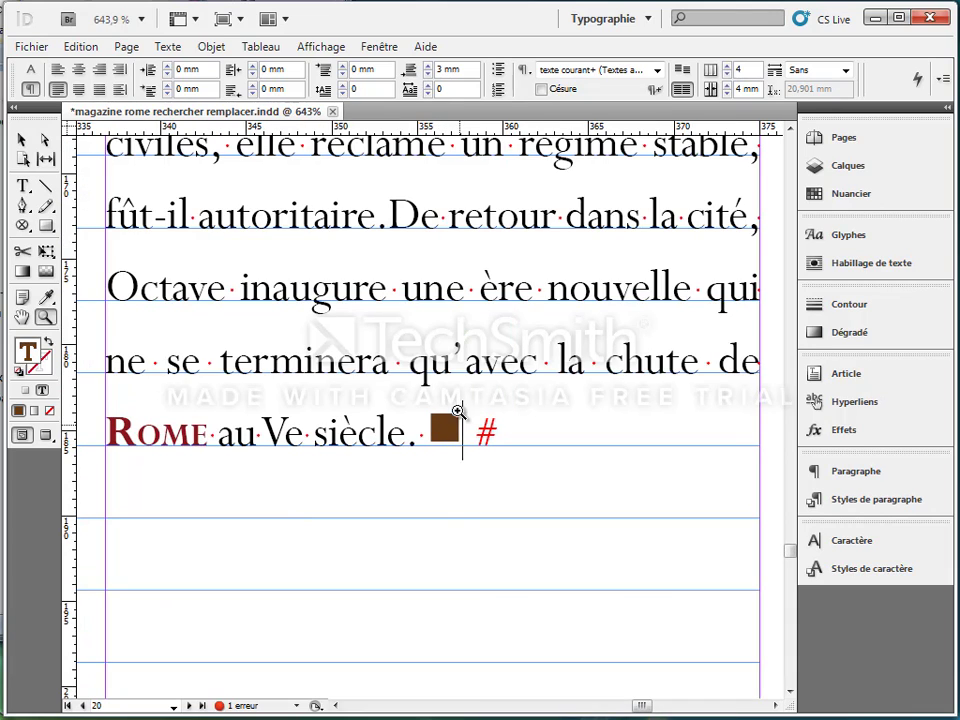
click(80, 46)
click(150, 483)
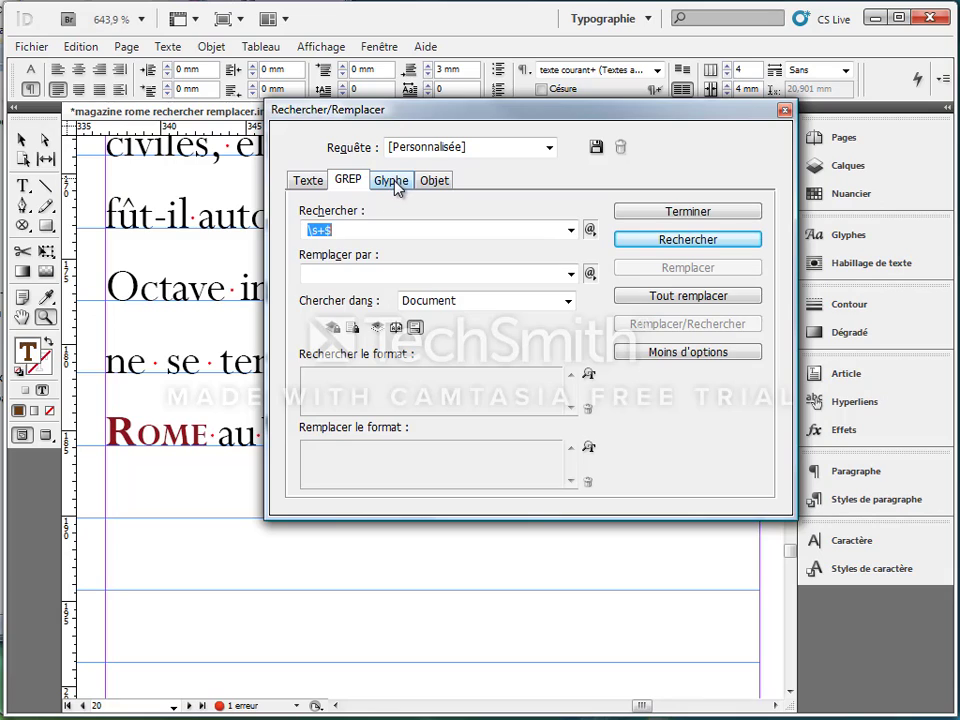
click(392, 183)
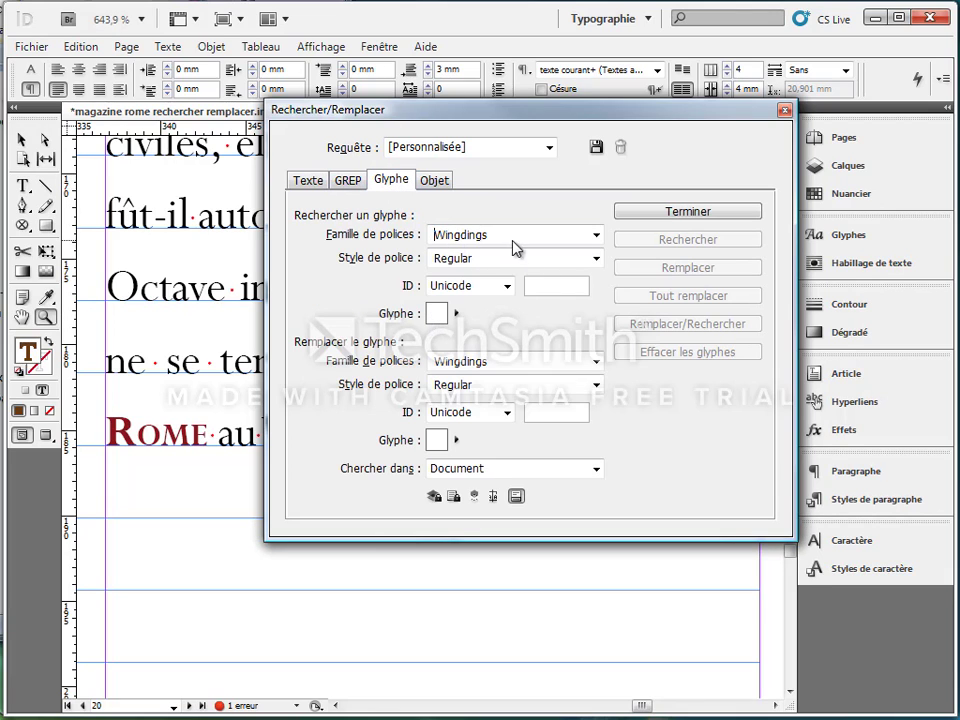
click(597, 238)
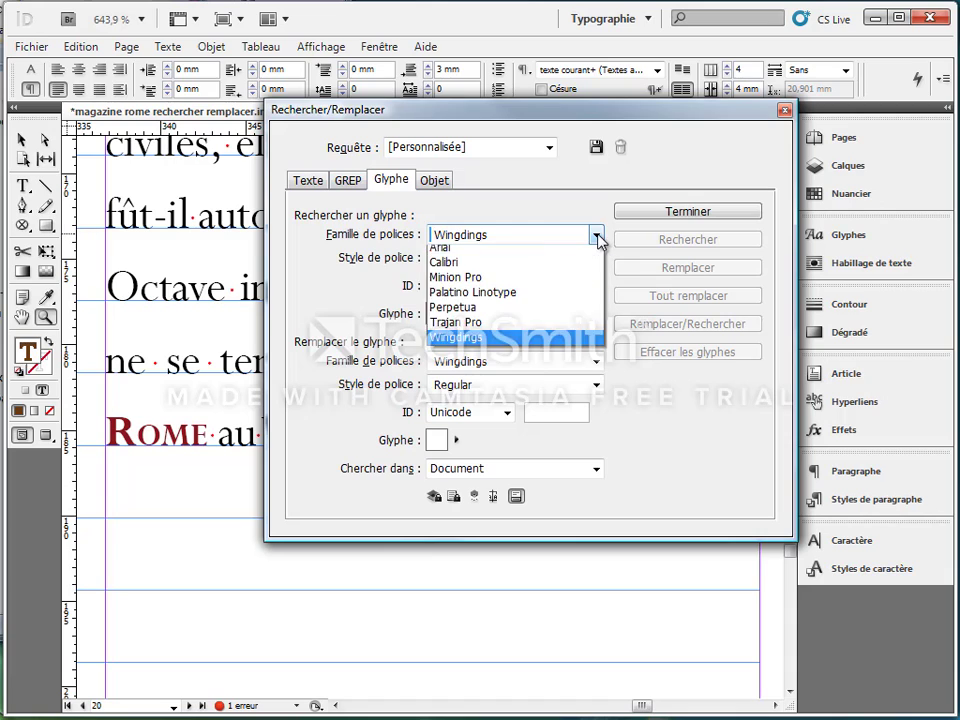
click(540, 343)
click(456, 313)
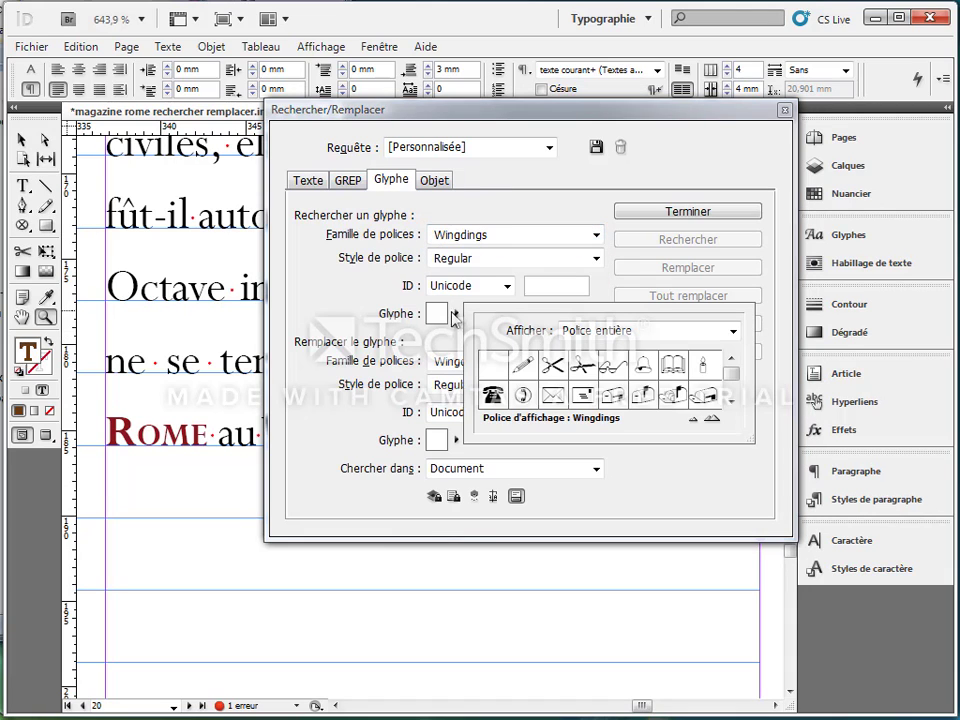
drag(731, 403, 731, 403)
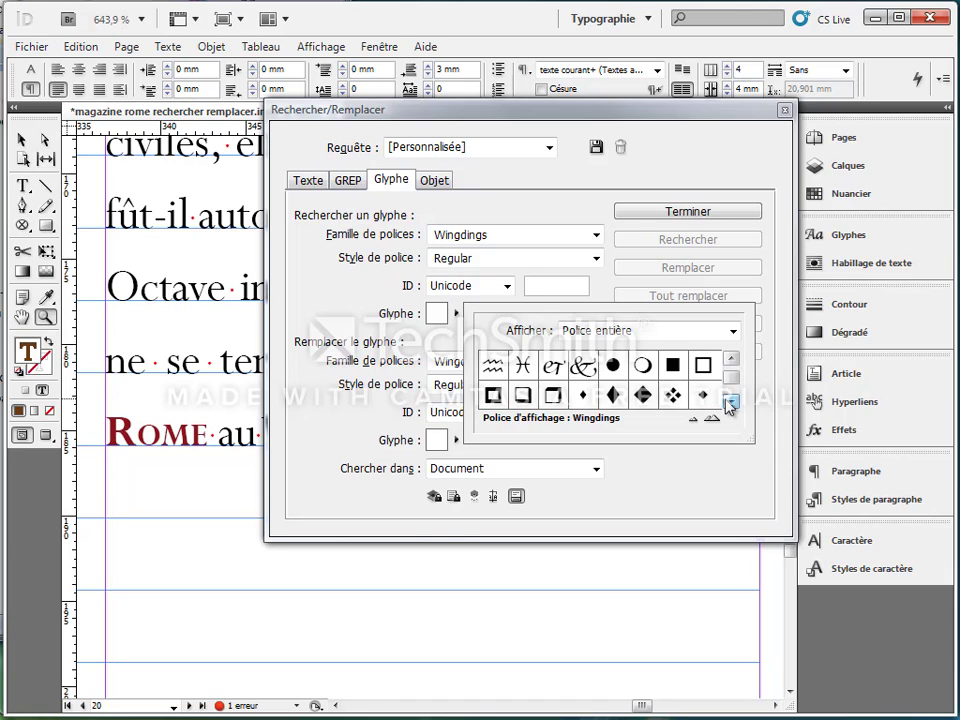
click(672, 365)
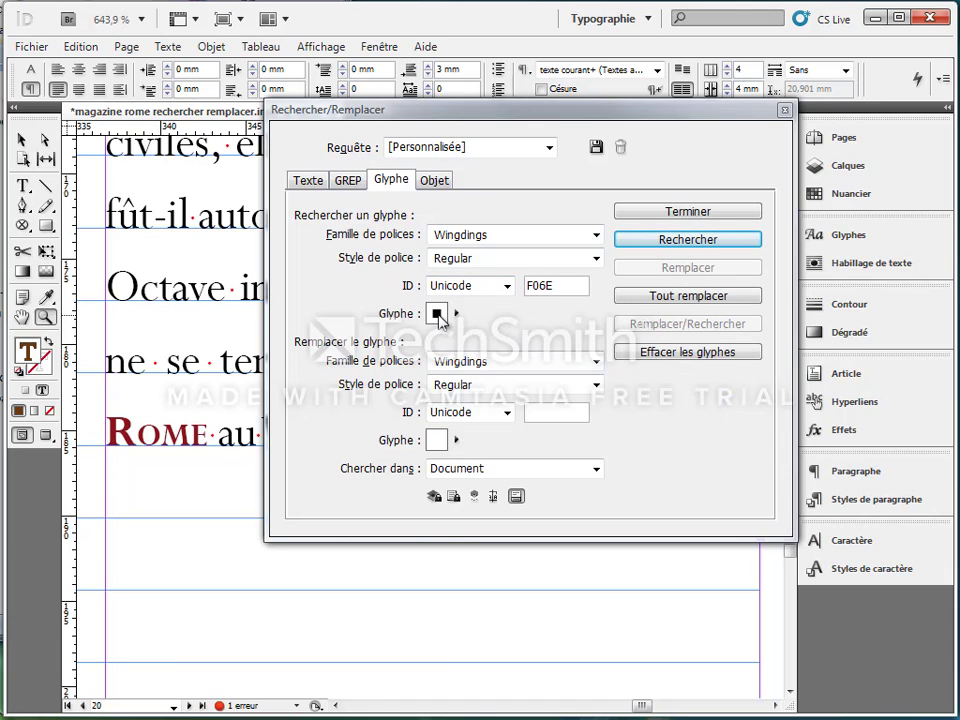
Set the replacement glyph to the Wingdings Regular four-petal ornament in a black square, Unicode F0CC
click(596, 361)
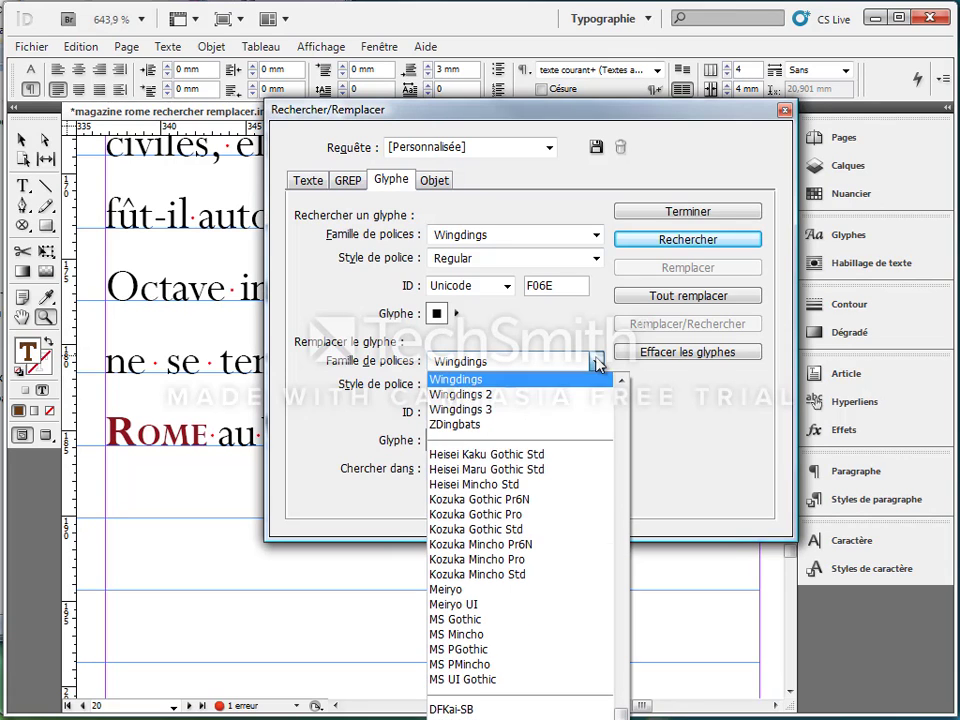
click(518, 380)
click(458, 440)
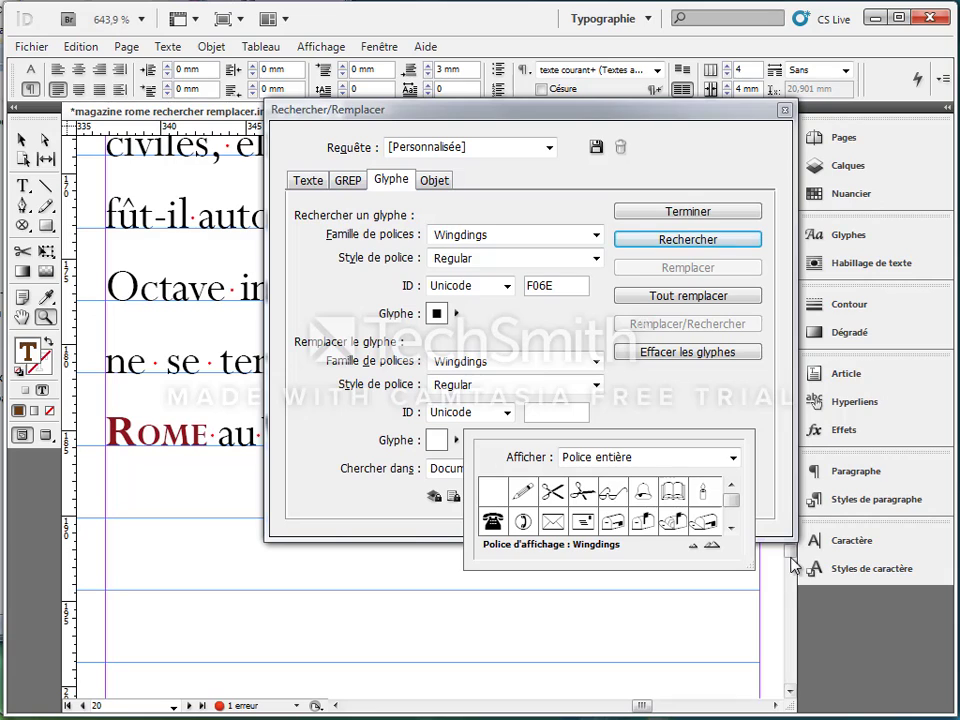
click(732, 528)
click(732, 528)
click(732, 528)
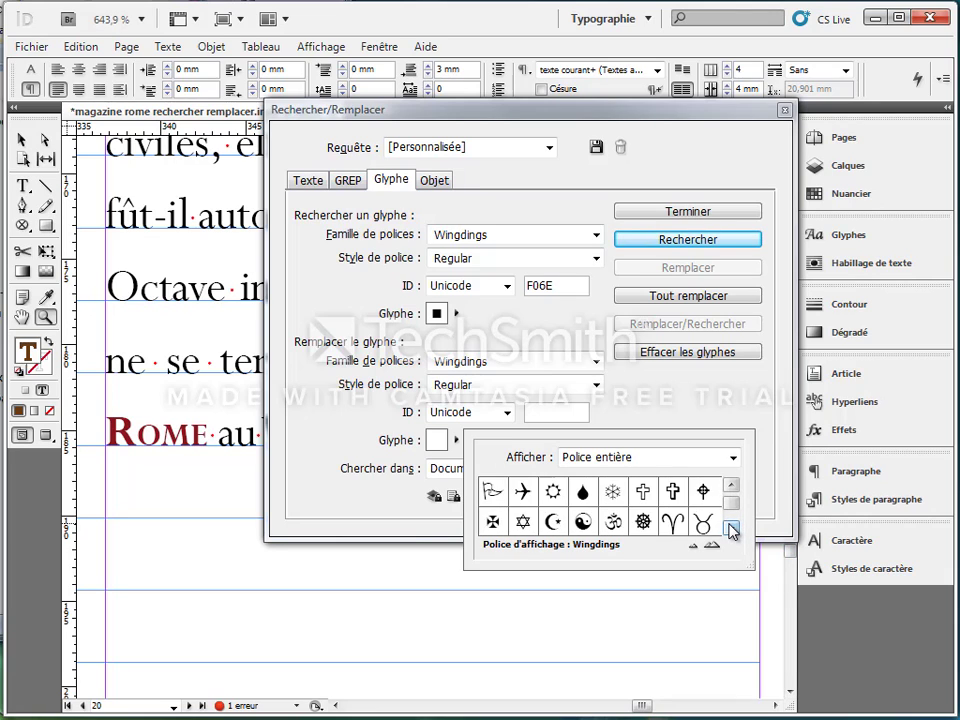
click(732, 528)
click(732, 528)
click(732, 528)
click(732, 528)
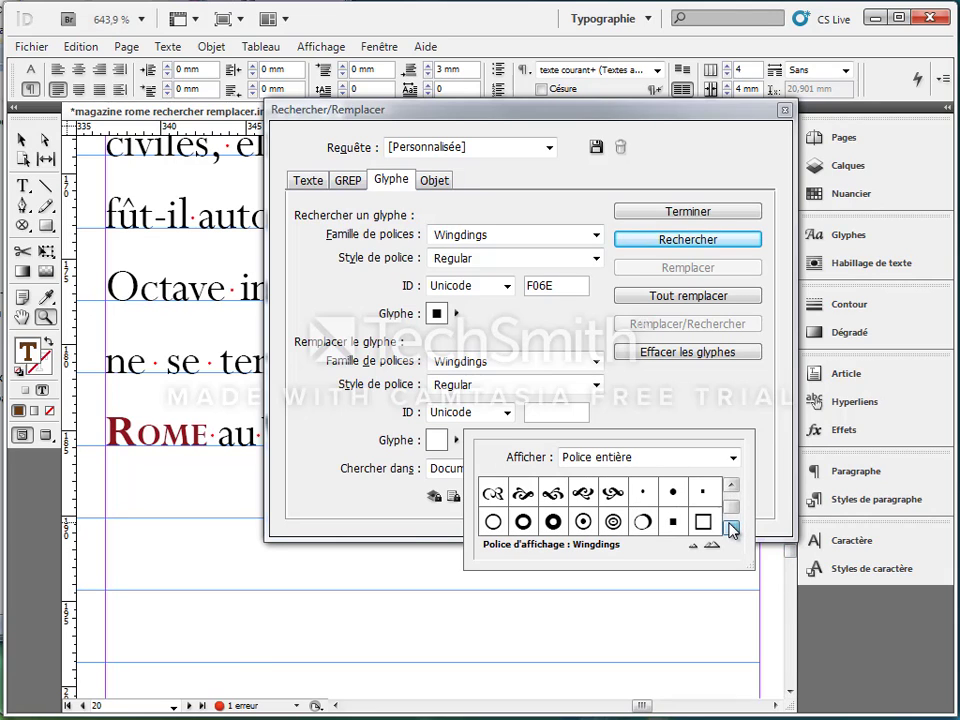
click(732, 528)
click(732, 528)
click(732, 528)
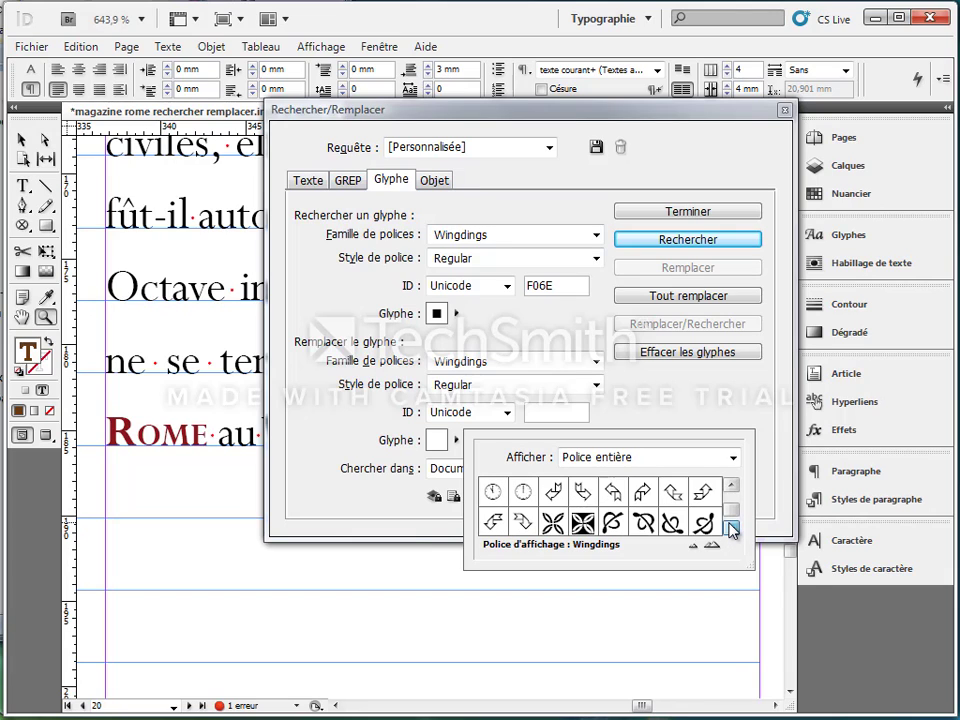
click(732, 528)
click(583, 493)
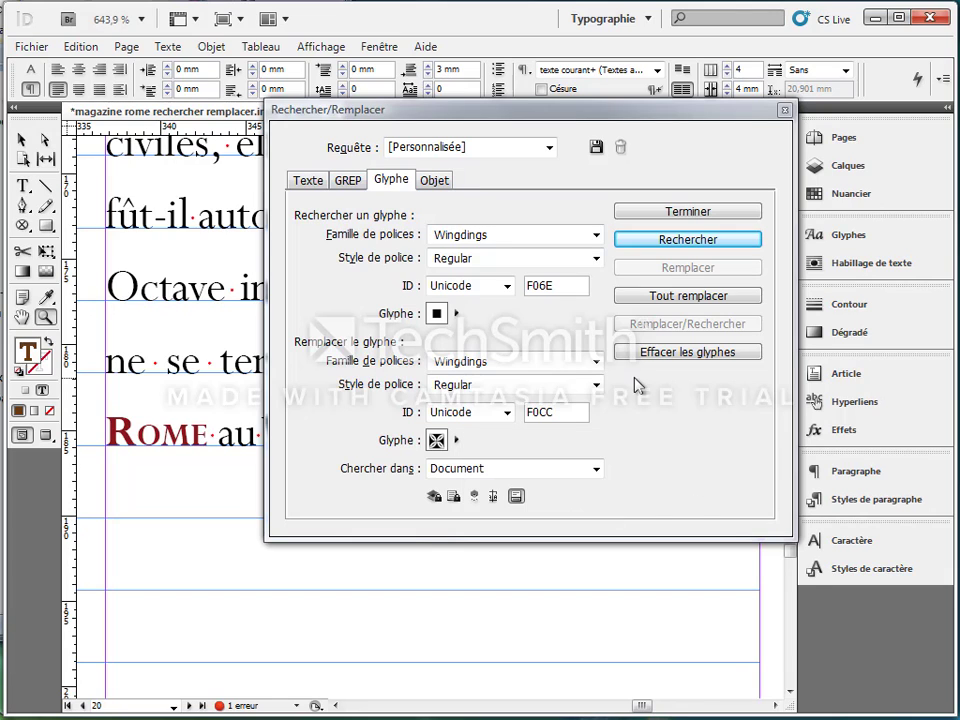
Find and replace the first square glyph, replace all remaining ones in the document, and close the find/replace dialog
click(658, 243)
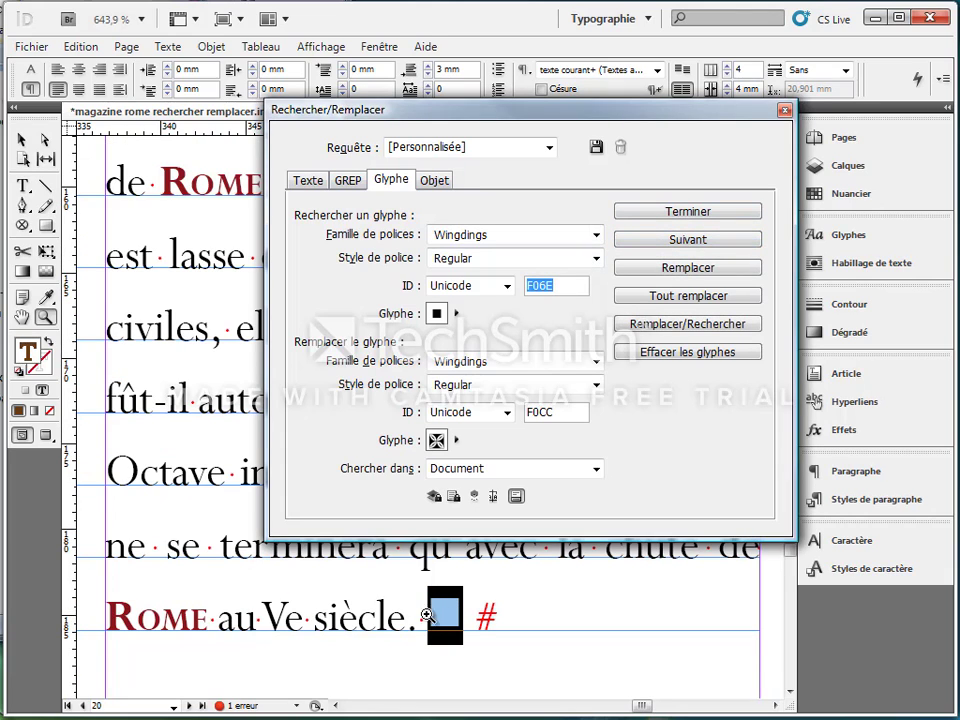
click(657, 274)
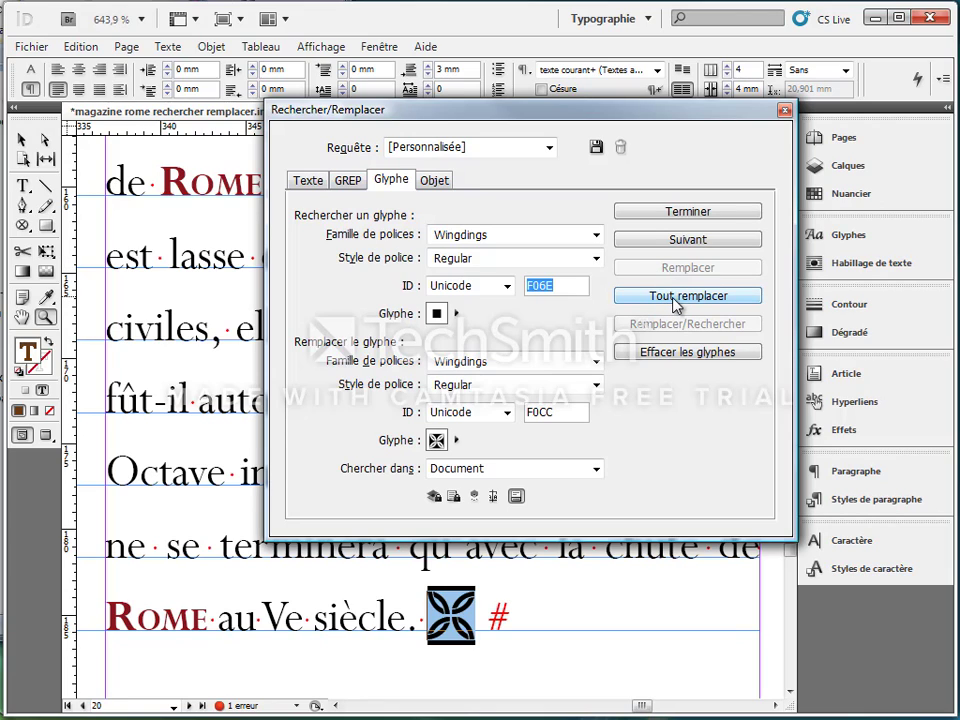
click(670, 298)
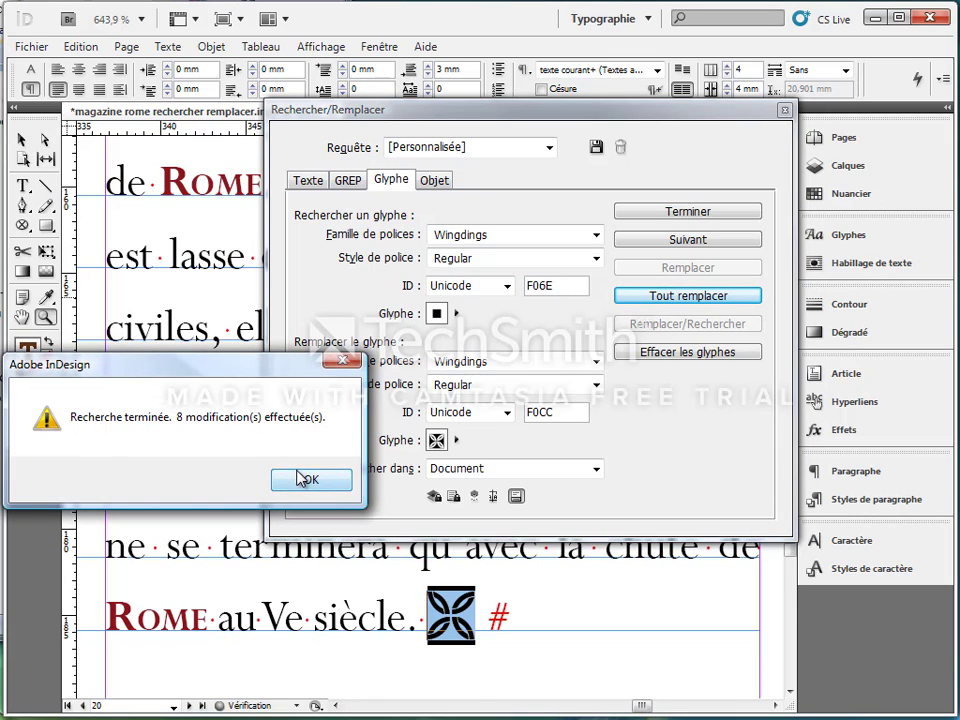
click(305, 480)
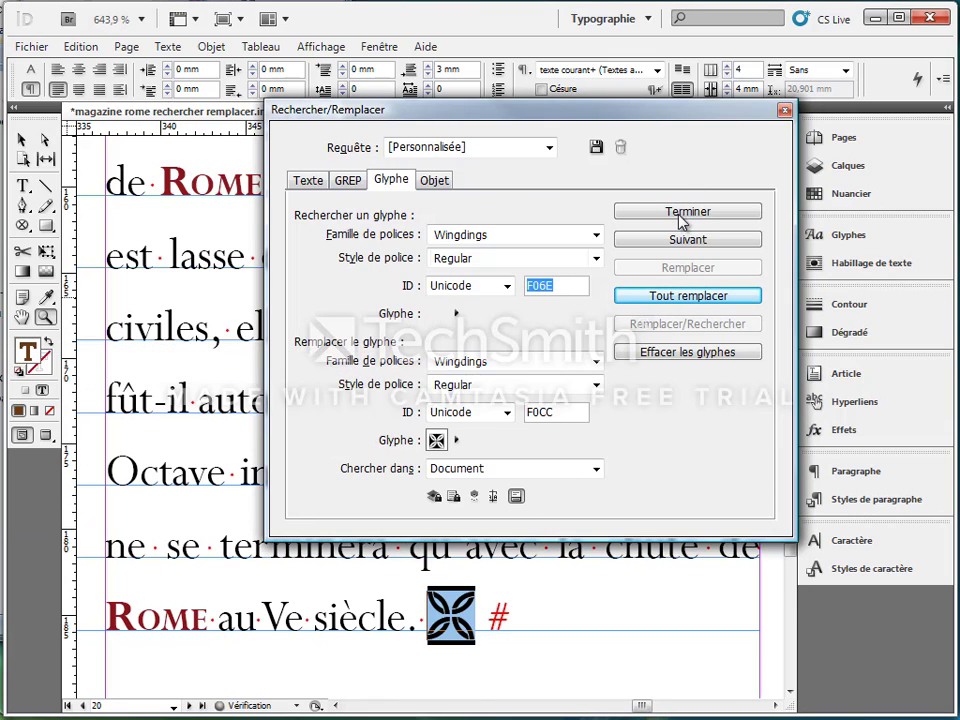
click(683, 214)
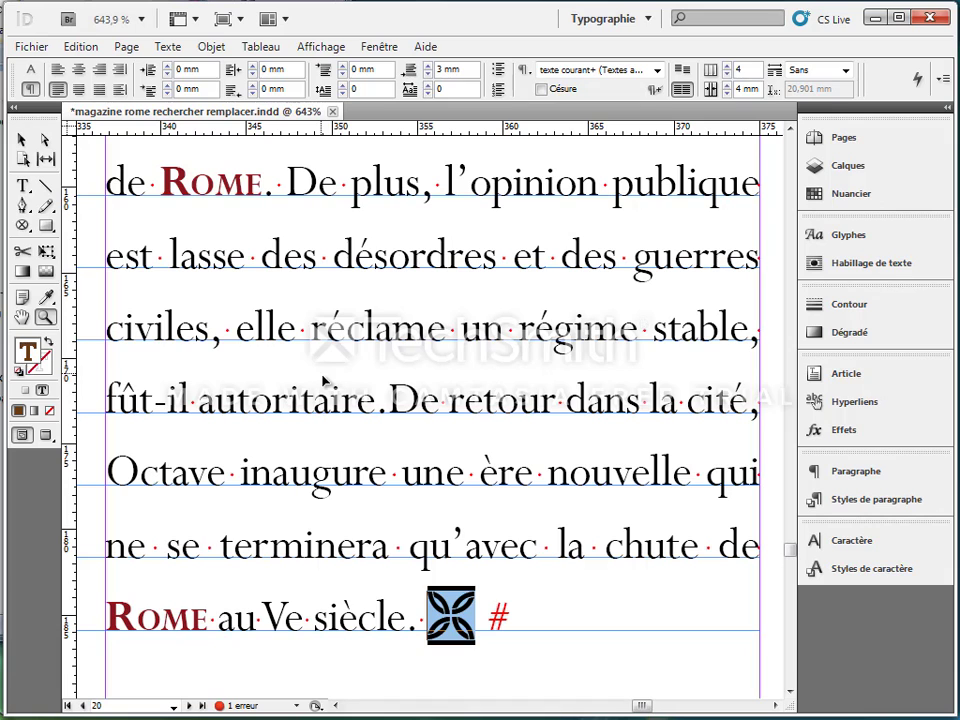
Reopen find/replace and show its settings for searching and replacing object formats
key(ctrl+f)
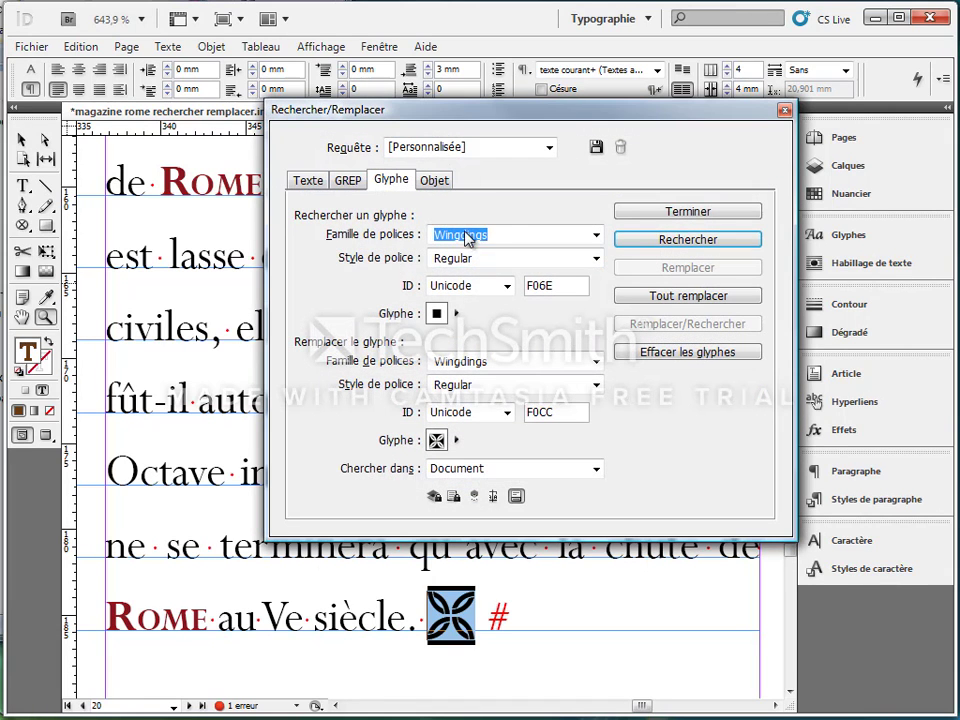
click(437, 186)
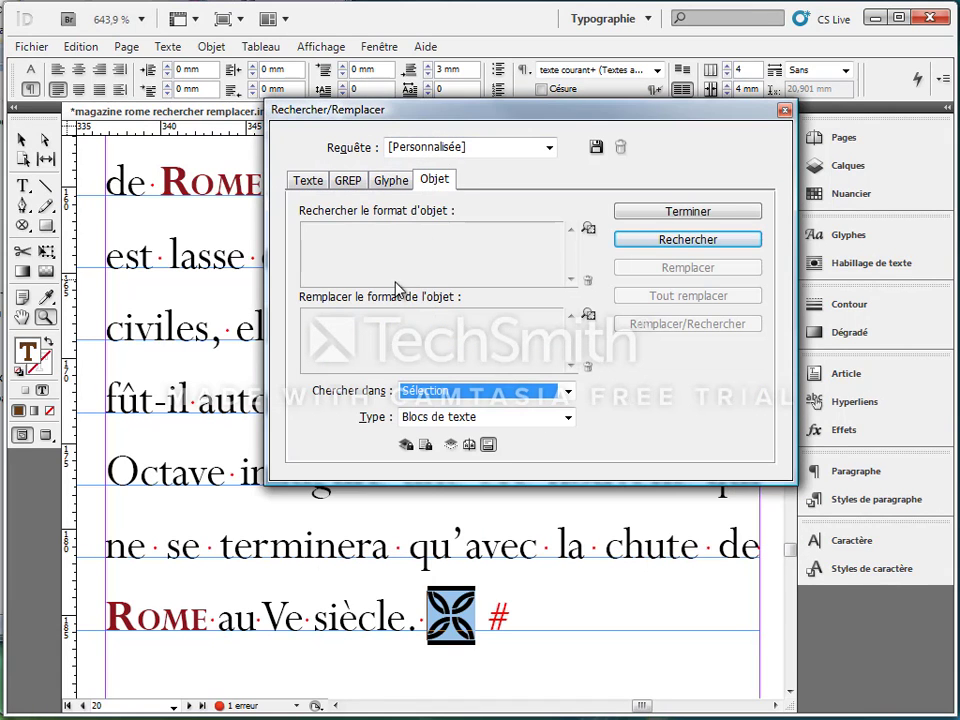